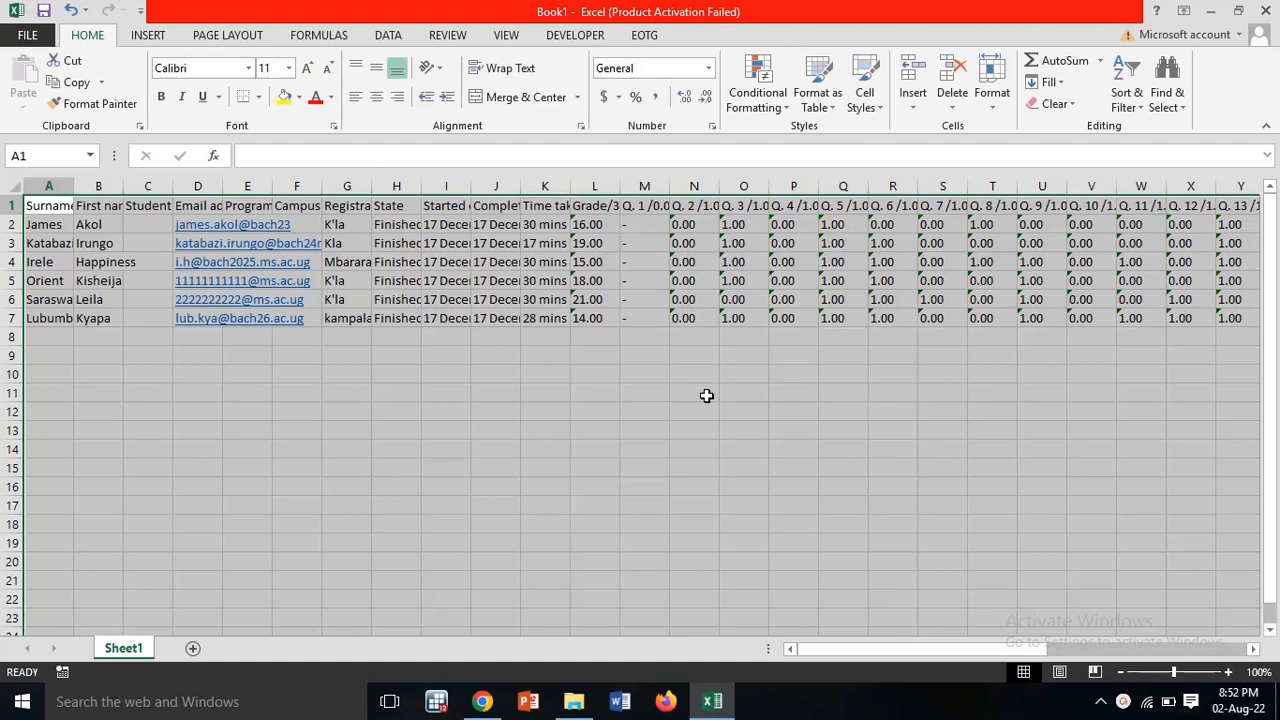
Step: Select the whole of Sheet1 and AutoFit every column to its contents
left_click(110, 334)
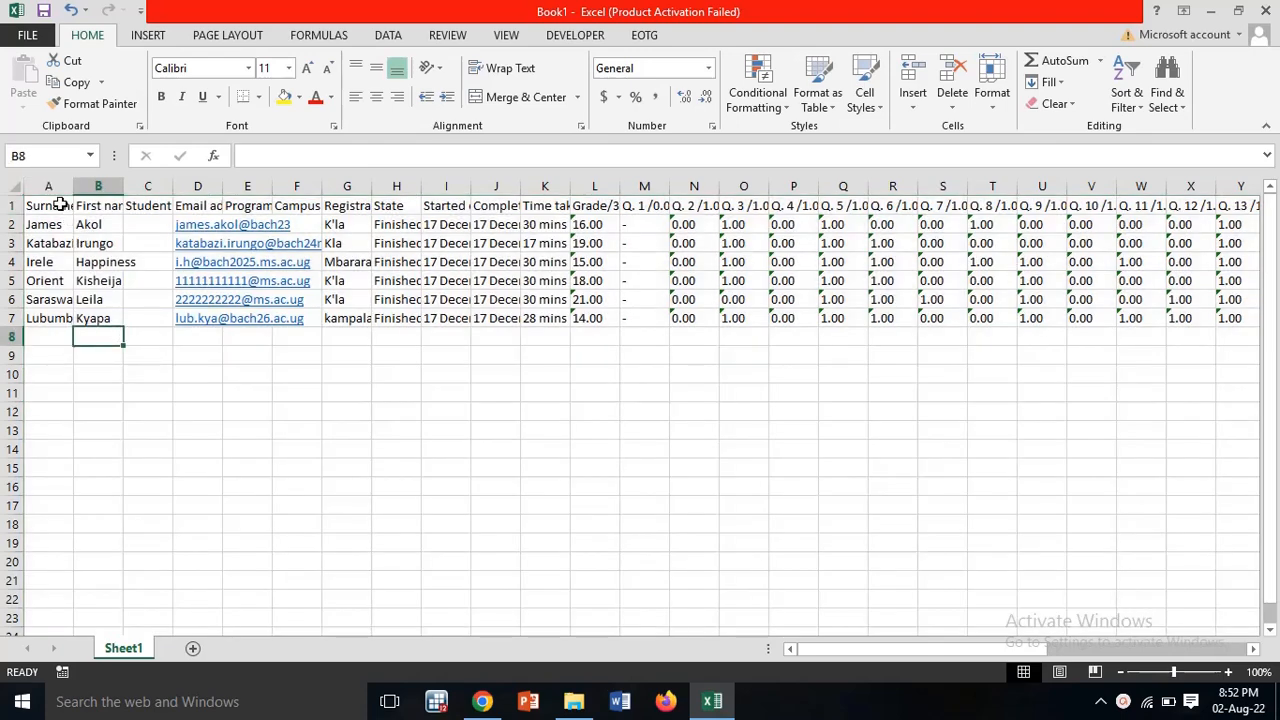
left_click_drag(58, 204, 49, 357)
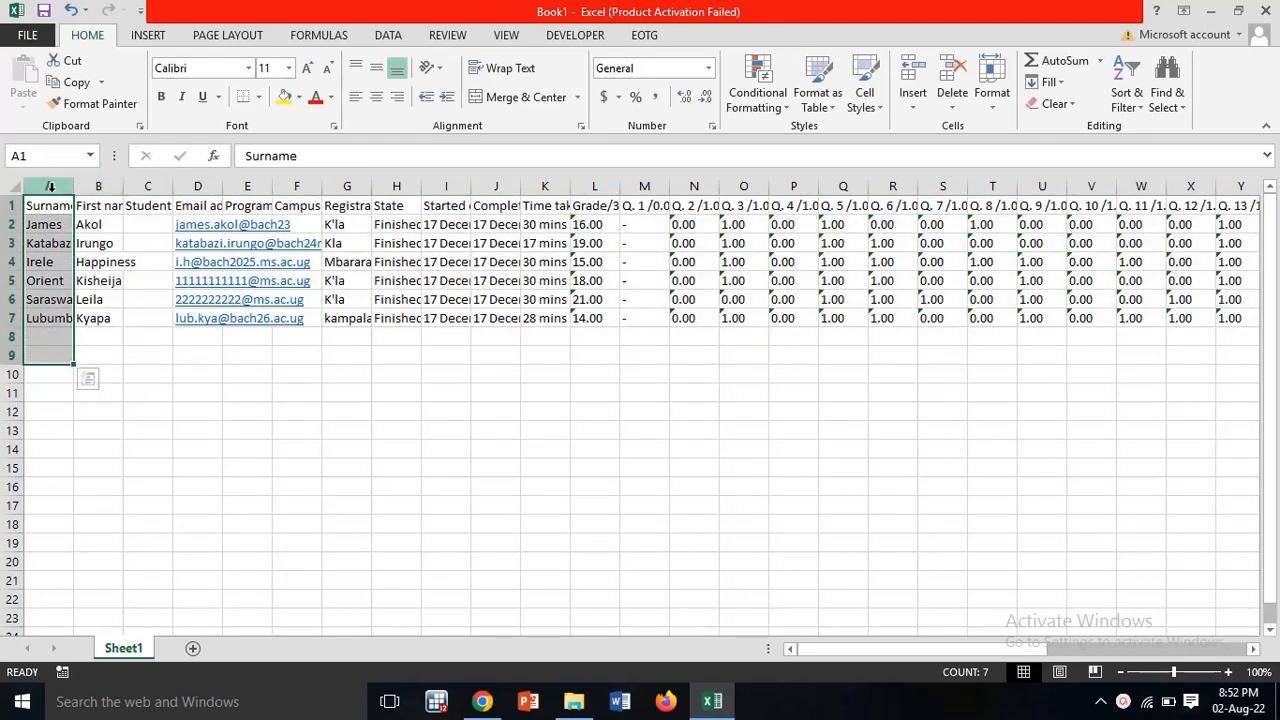
left_click(99, 186)
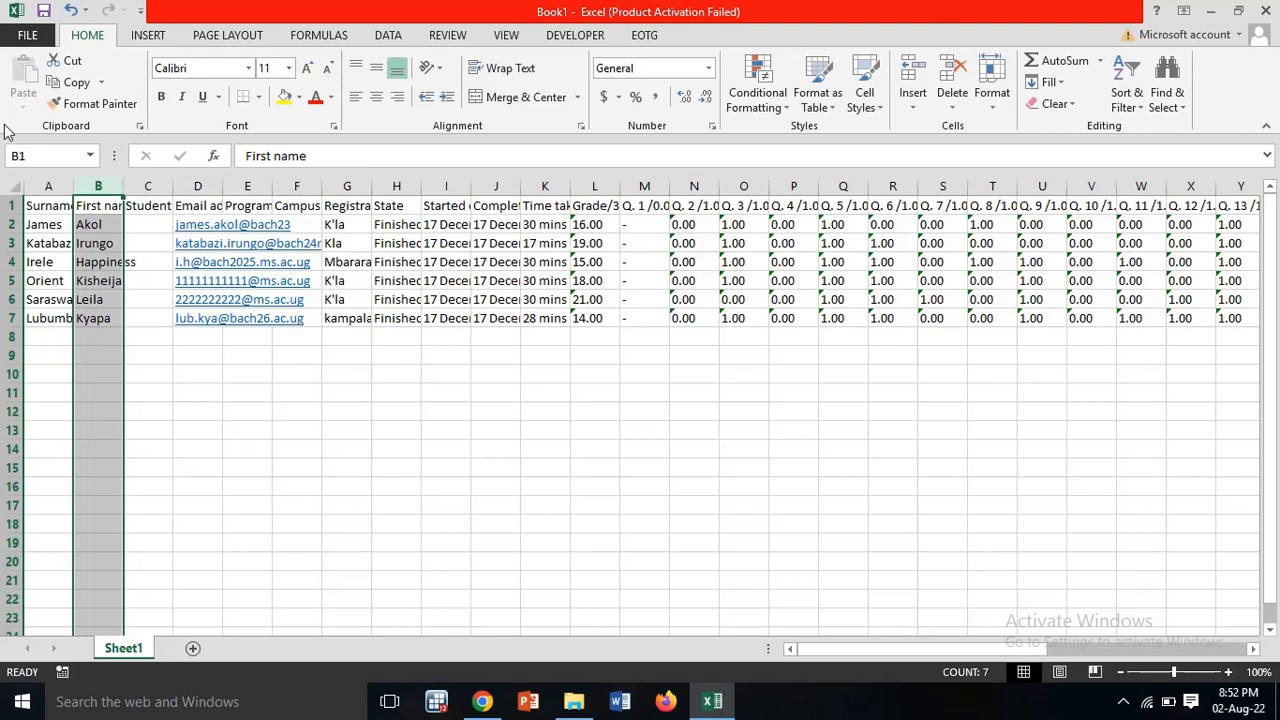
left_click(16, 188)
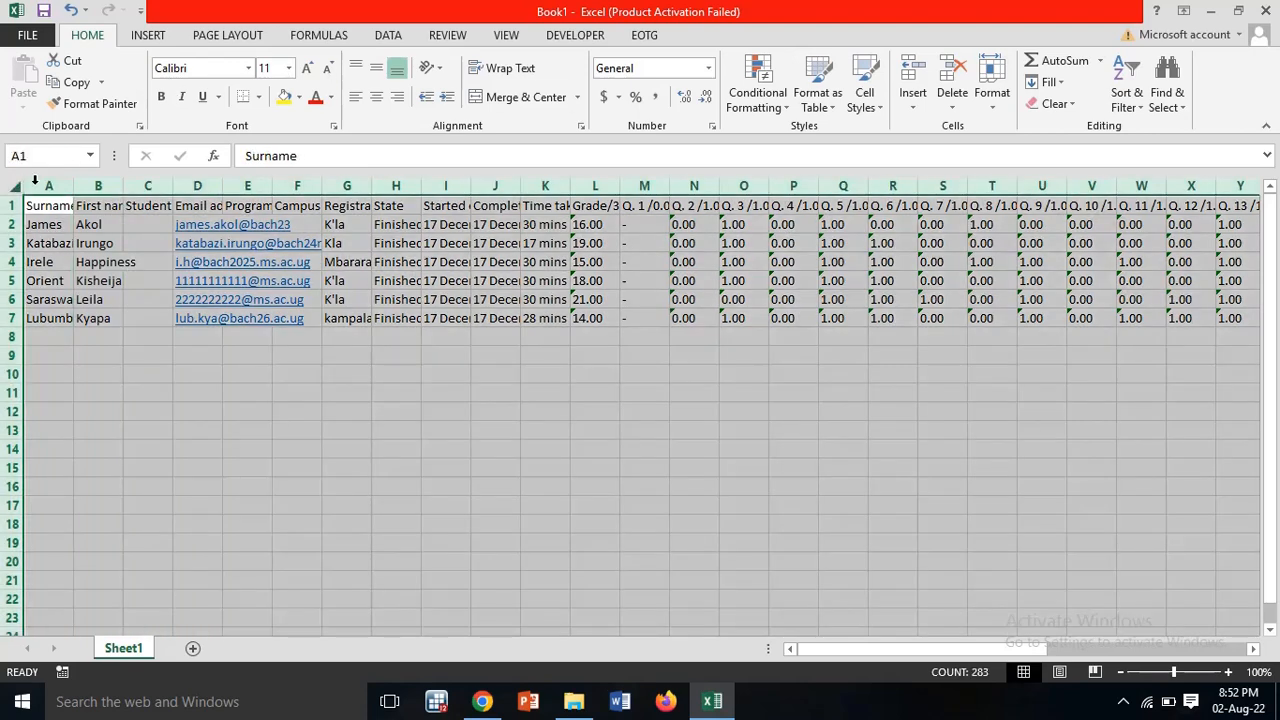
double_click(73, 185)
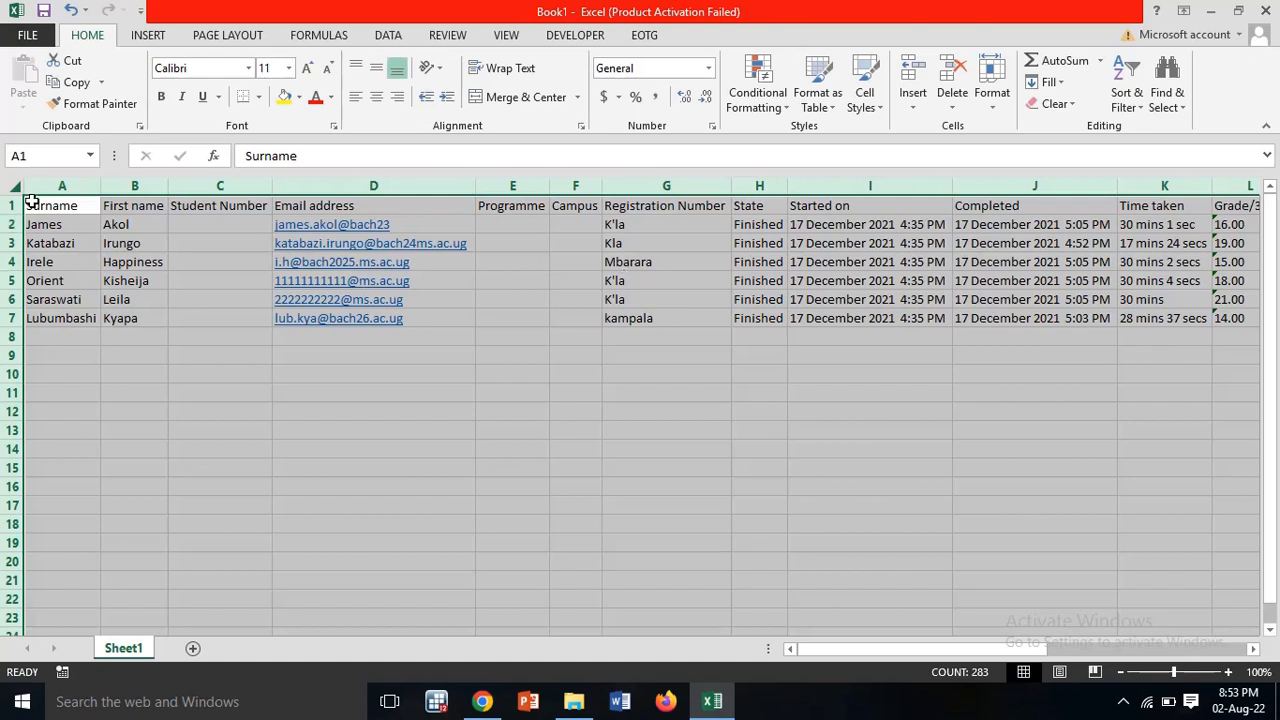
Step: Copy all of Sheet1's data and paste it into a new Sheet2
key("ctrl+c")
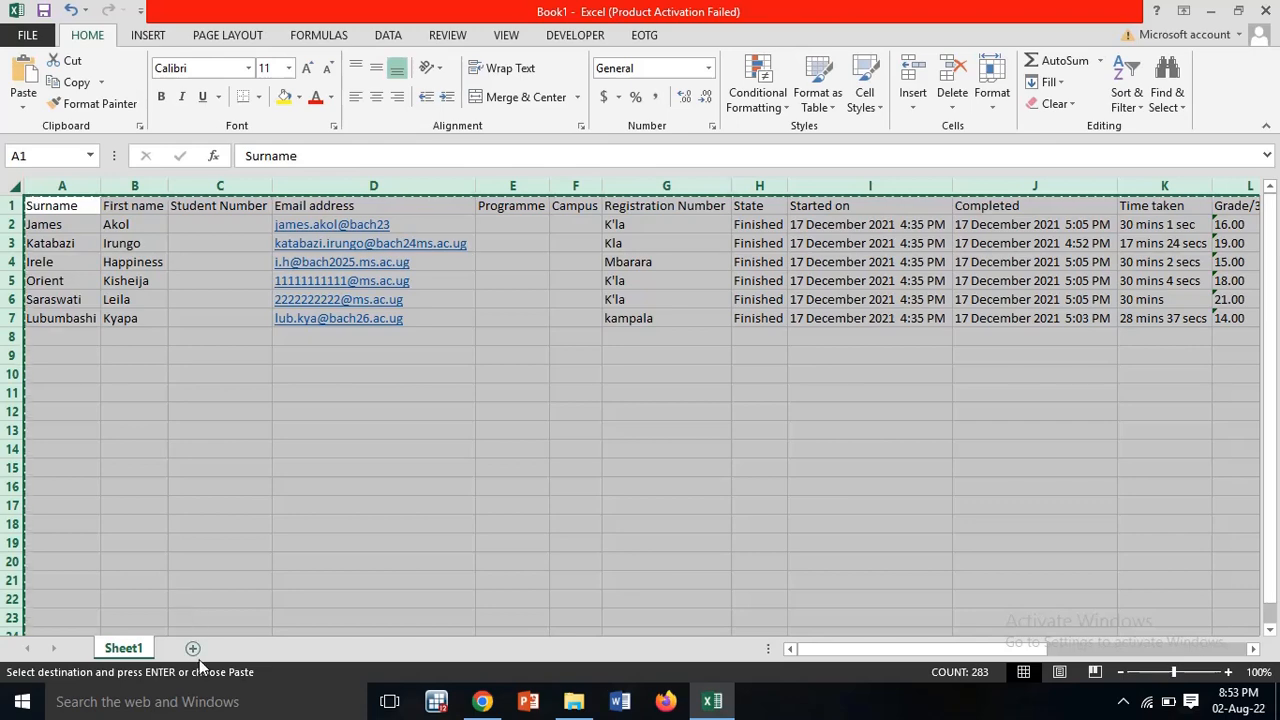
left_click(193, 648)
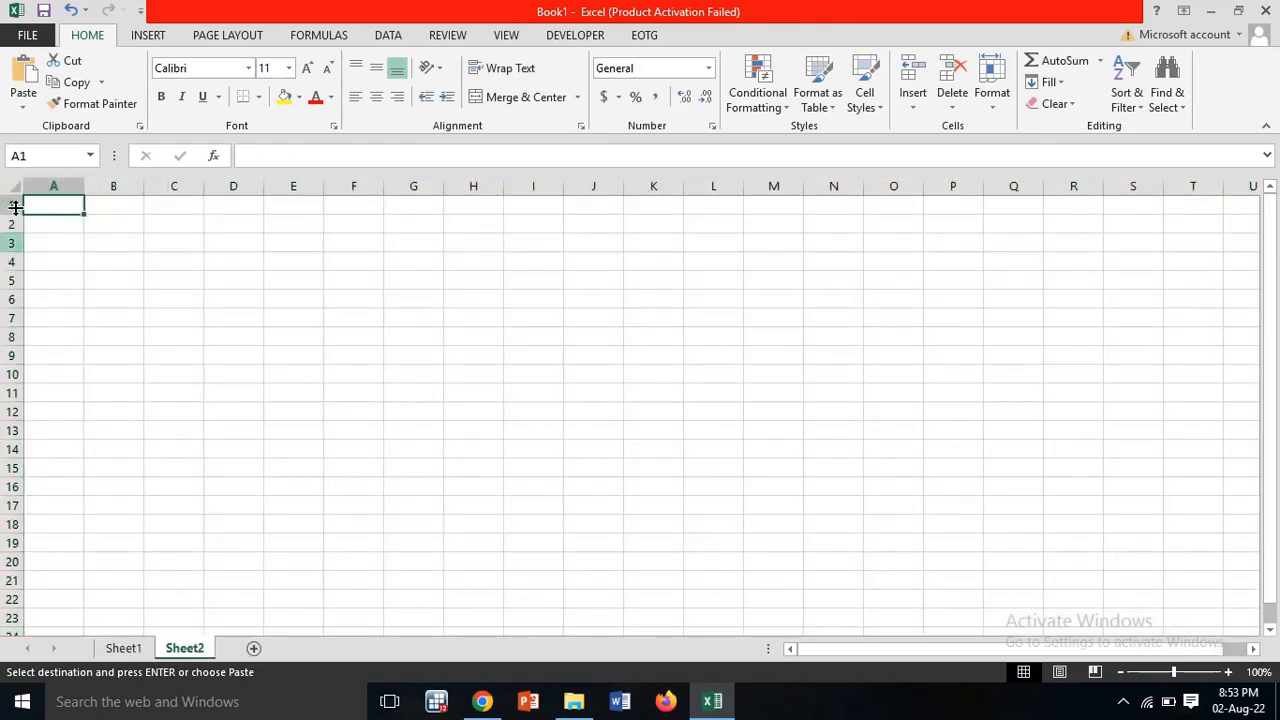
key("ctrl+v")
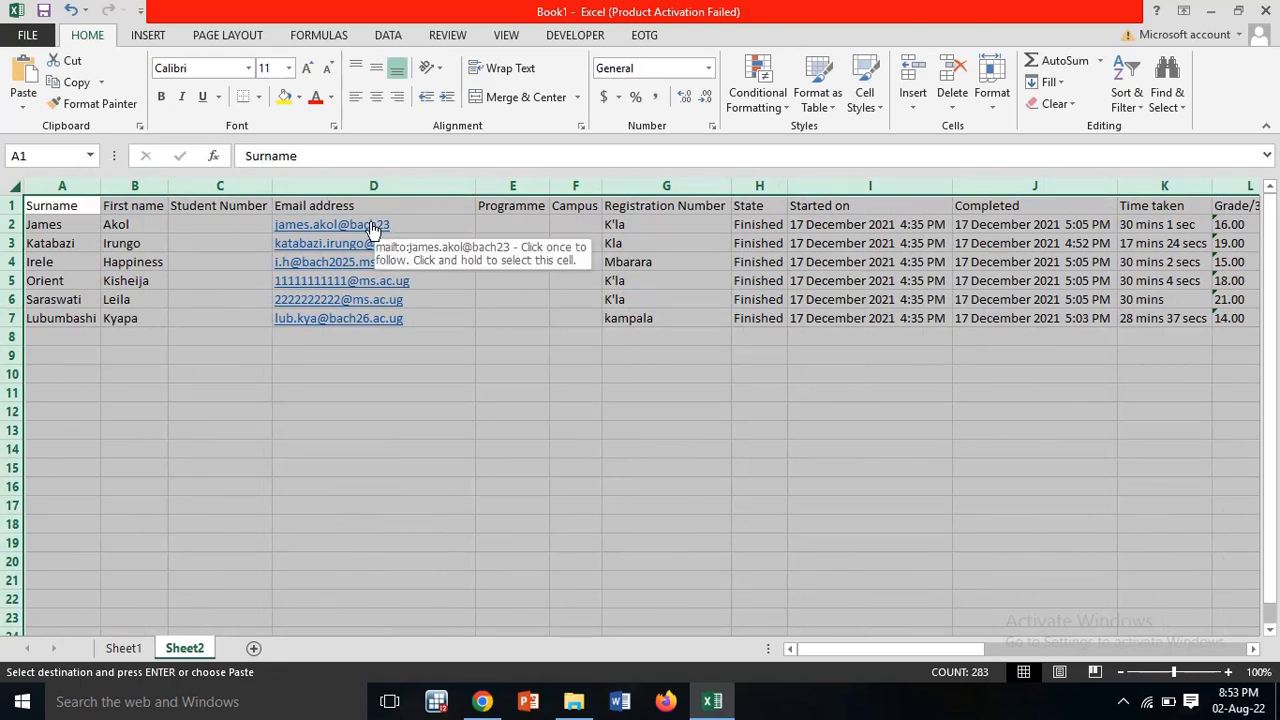
left_click(11, 205)
Step: Bold Sheet2's header row and delete the columns from Student Number through Time taken
left_click(161, 97)
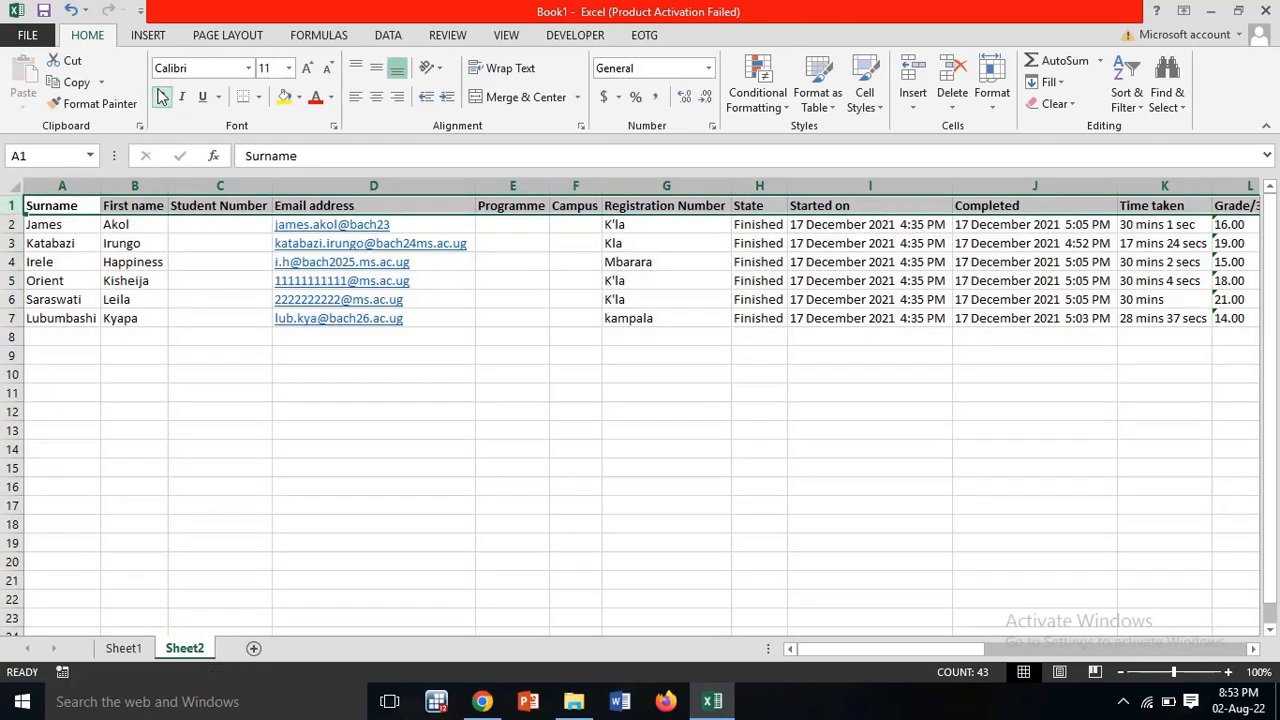
left_click(366, 411)
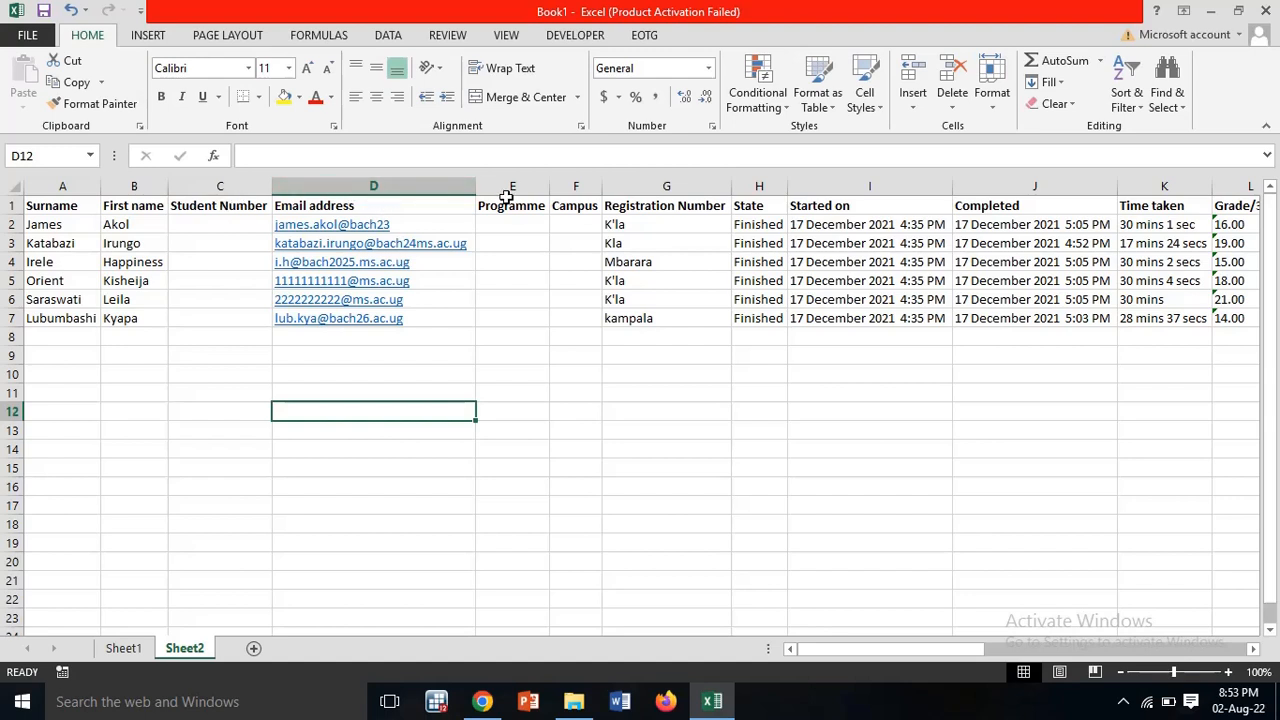
left_click(666, 187)
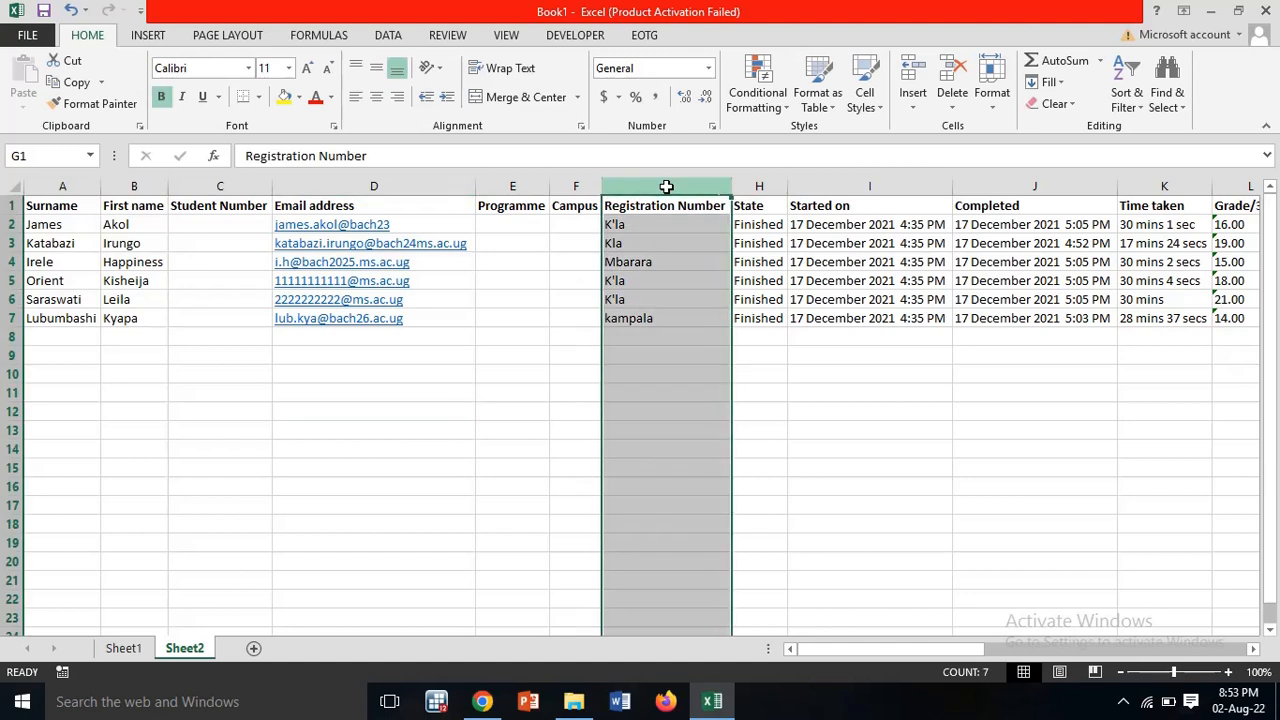
left_click(762, 185)
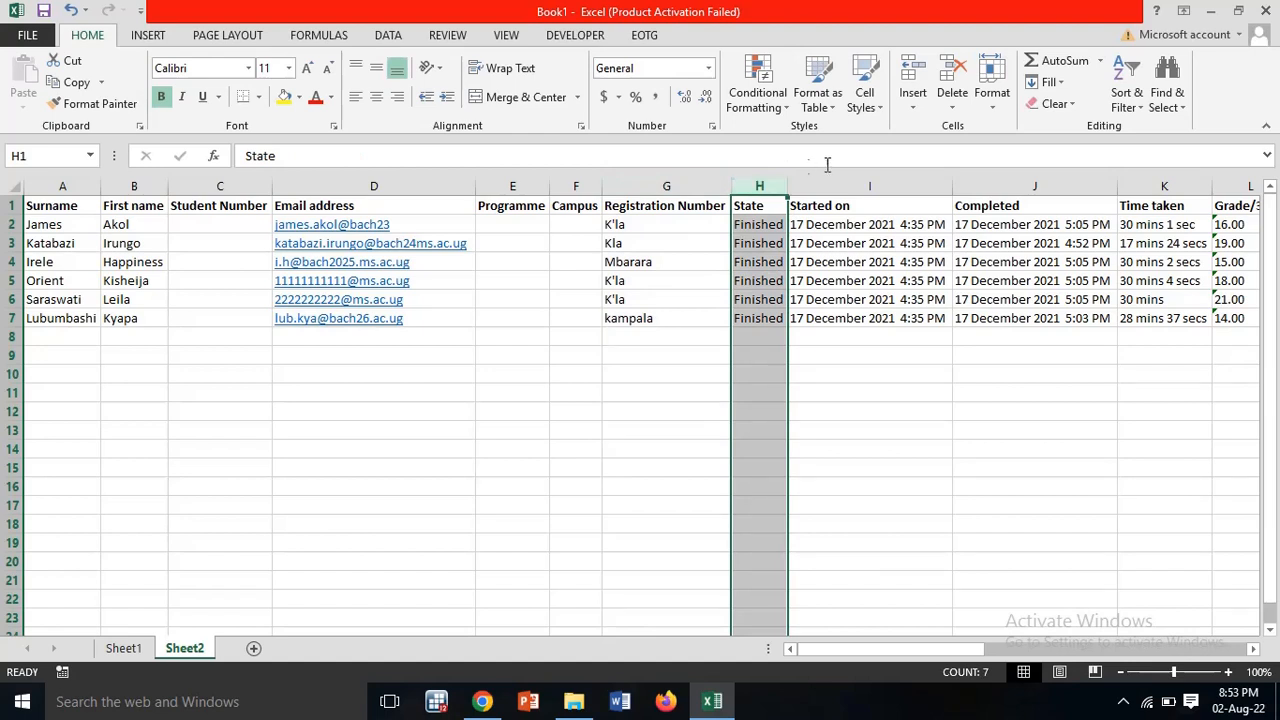
left_click(874, 185)
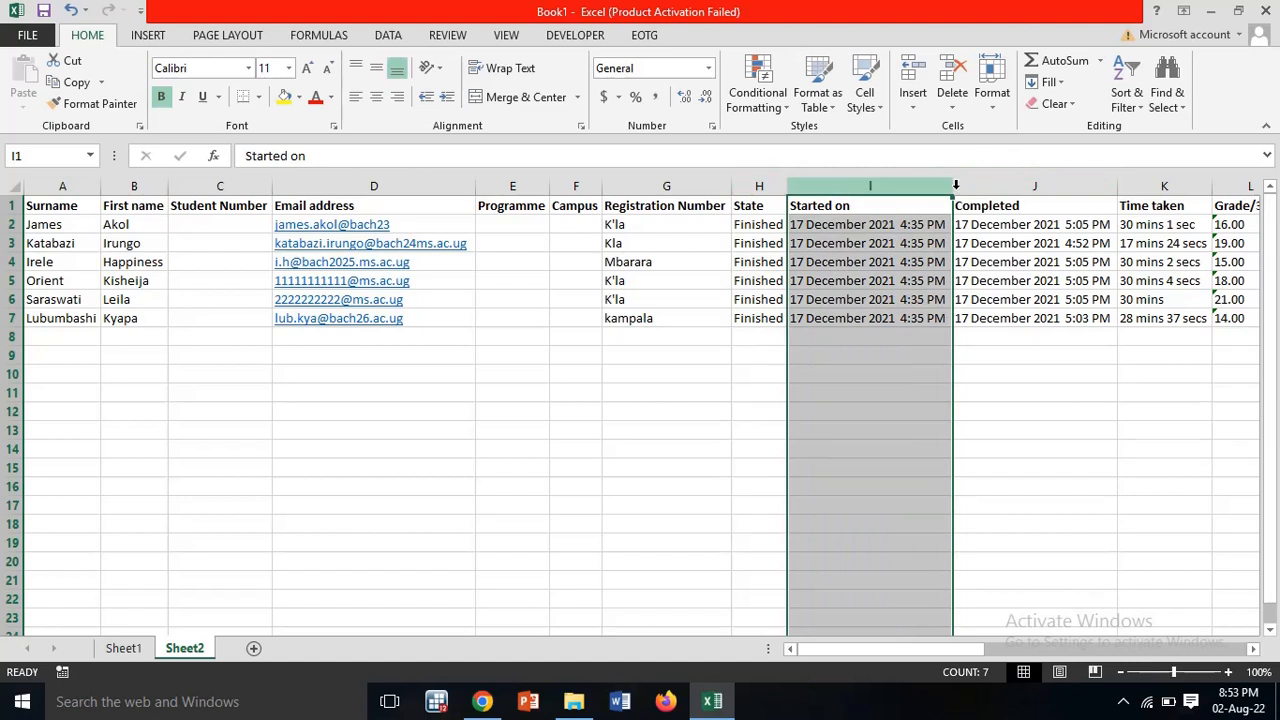
left_click(1036, 185)
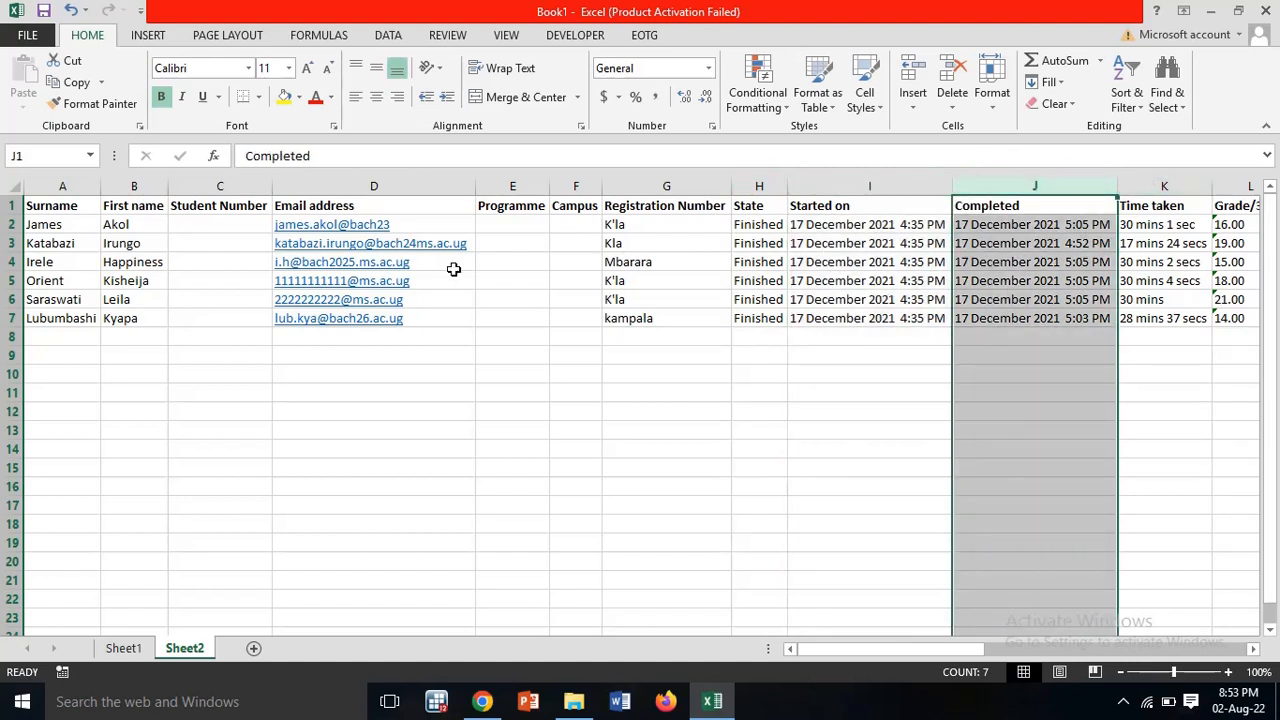
left_click_drag(218, 183, 1098, 204)
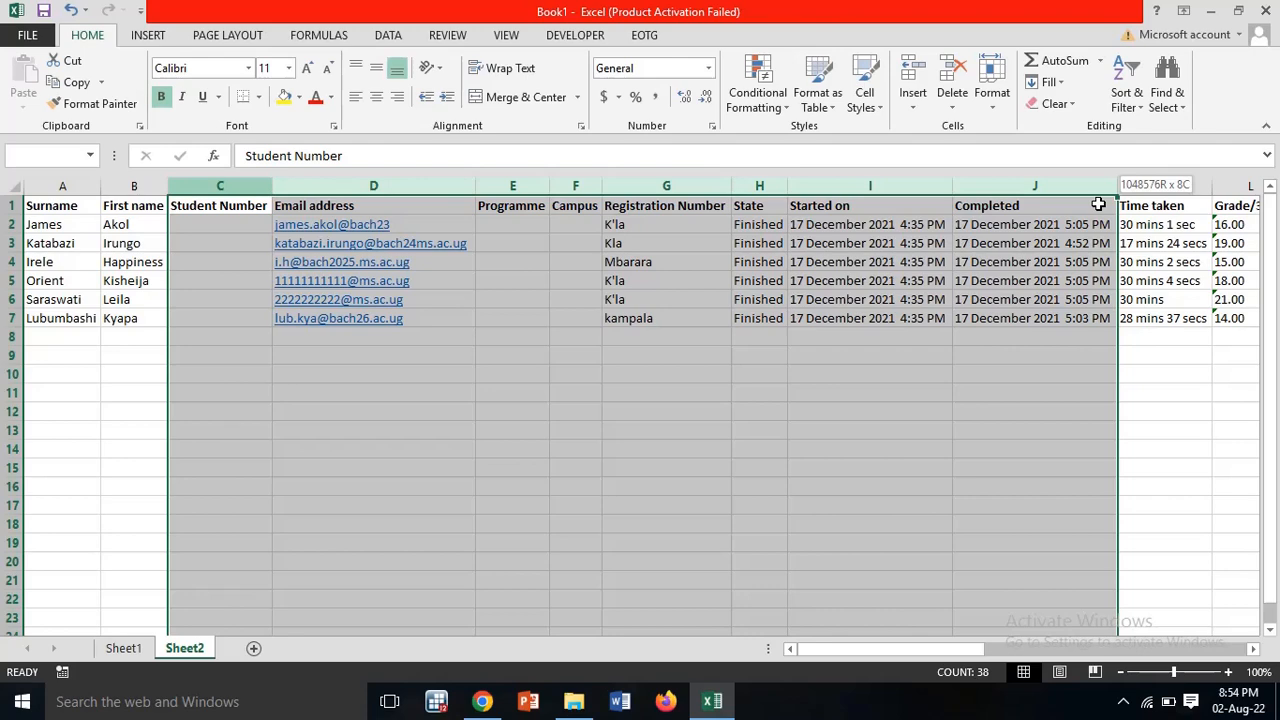
left_click_drag(1098, 204, 1190, 192)
left_click(948, 80)
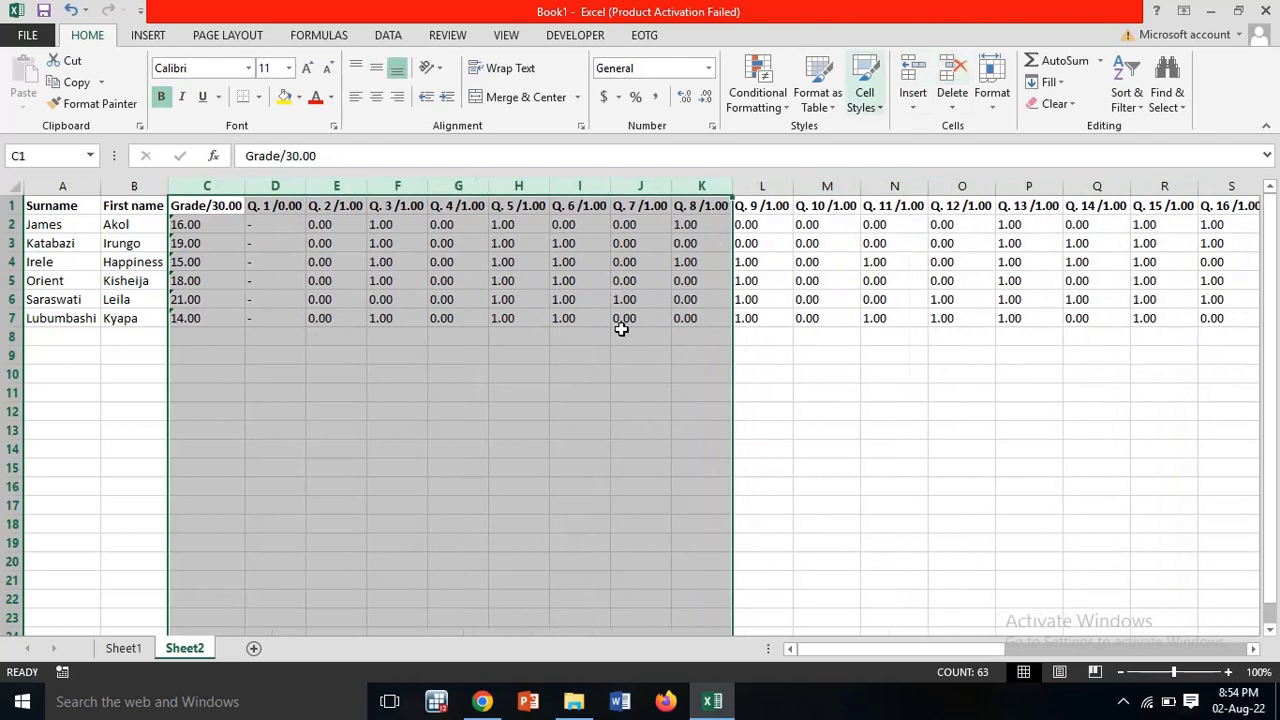
Step: Delete the question columns from Q. 1 onward, keeping Surname, First name and Grade/30.00
left_click(518, 486)
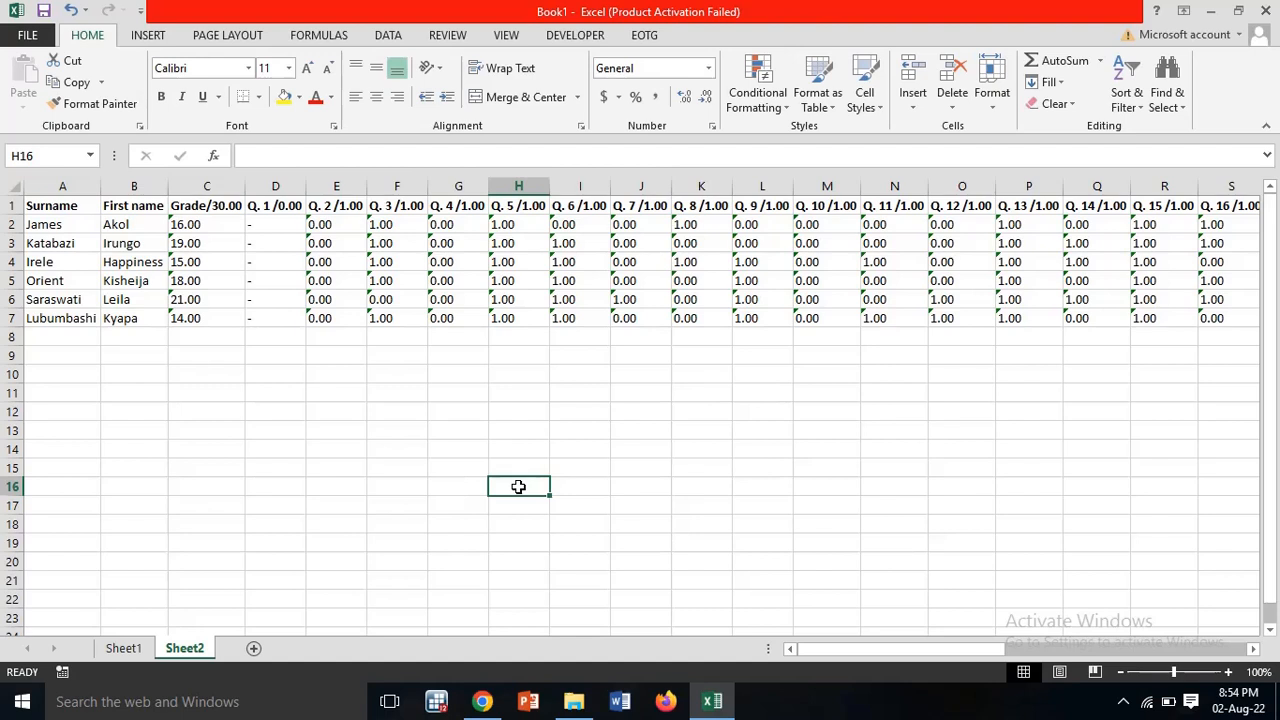
left_click(214, 207)
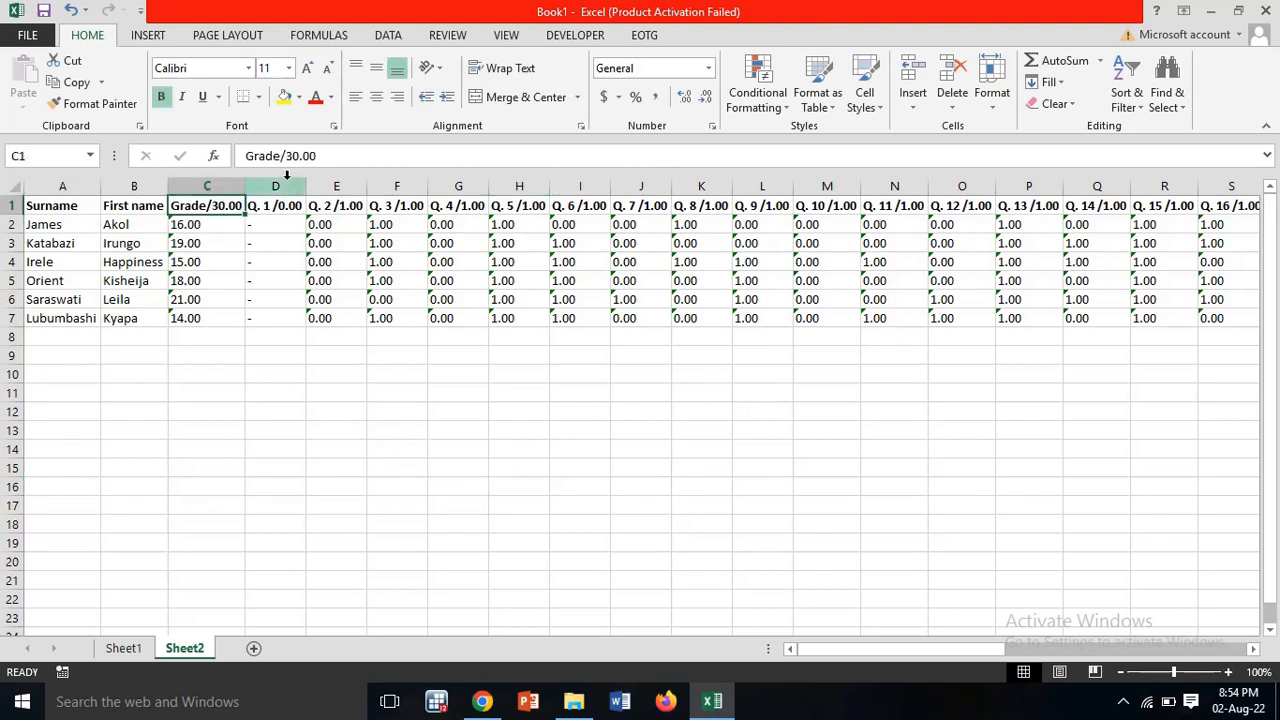
left_click_drag(288, 178, 1275, 147)
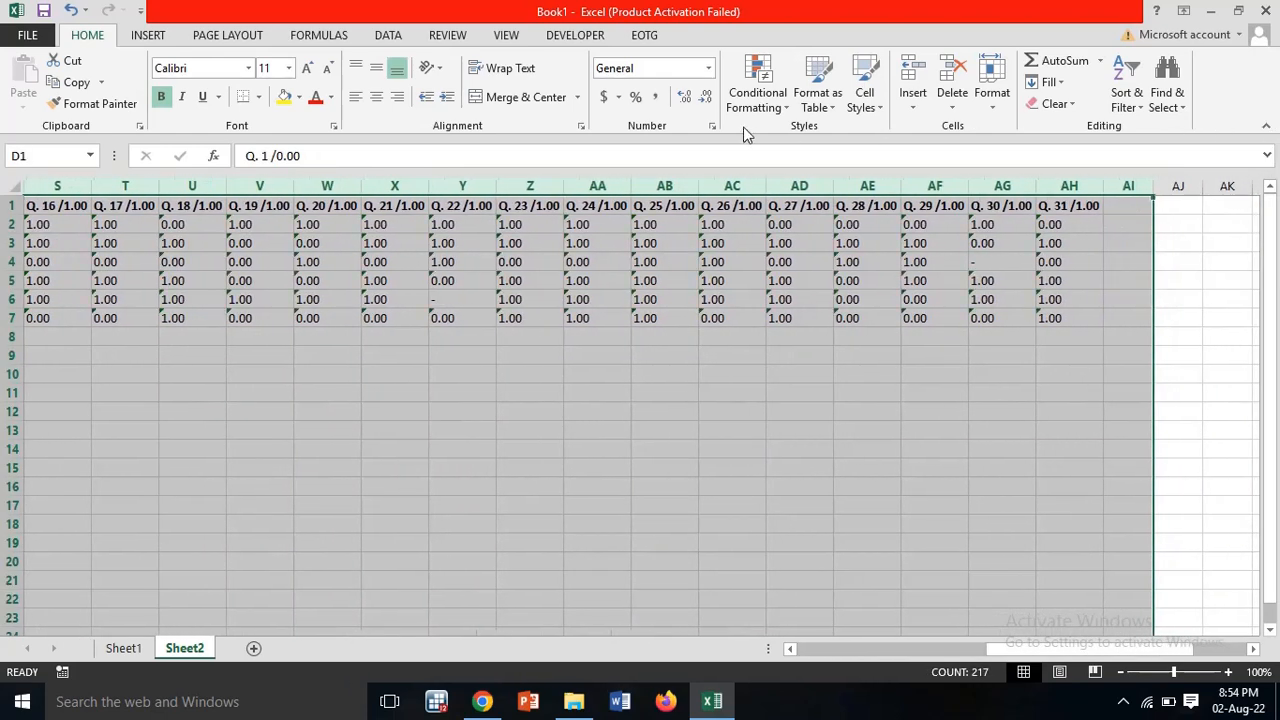
left_click(955, 80)
left_click(617, 390)
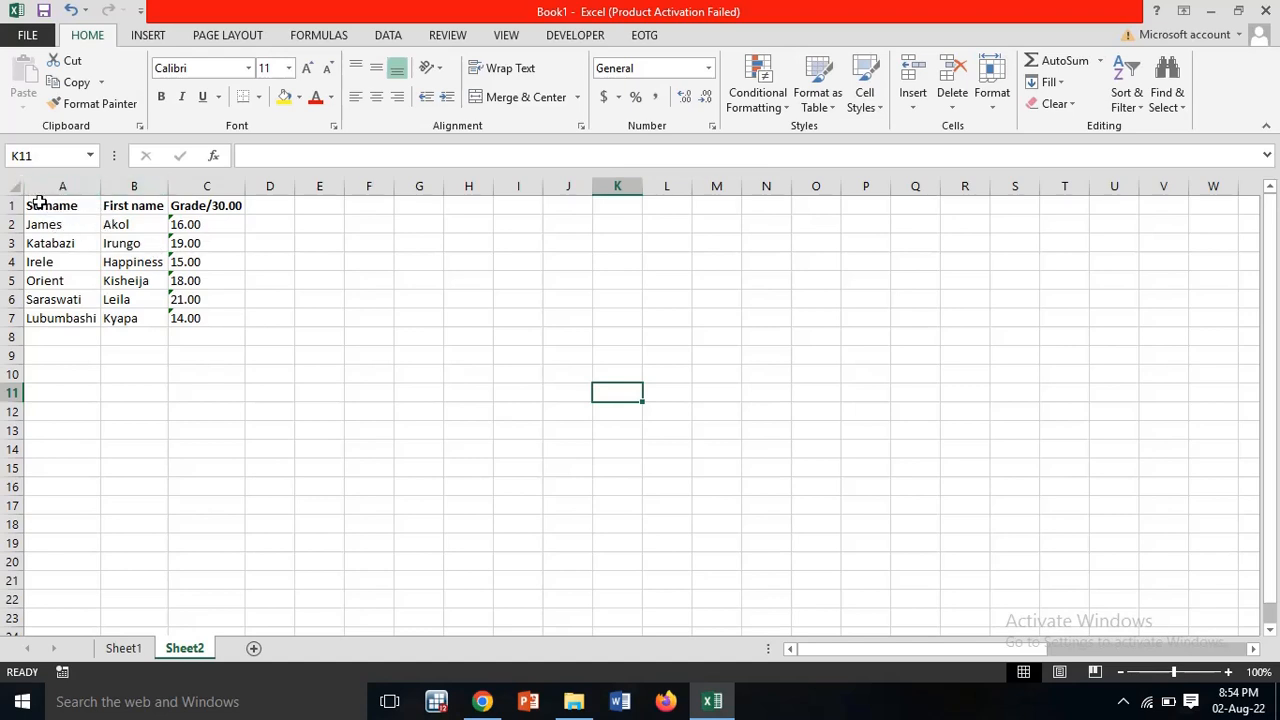
Step: Insert three blank columns before the Grade/30.00 column
left_click(199, 183)
left_click(911, 73)
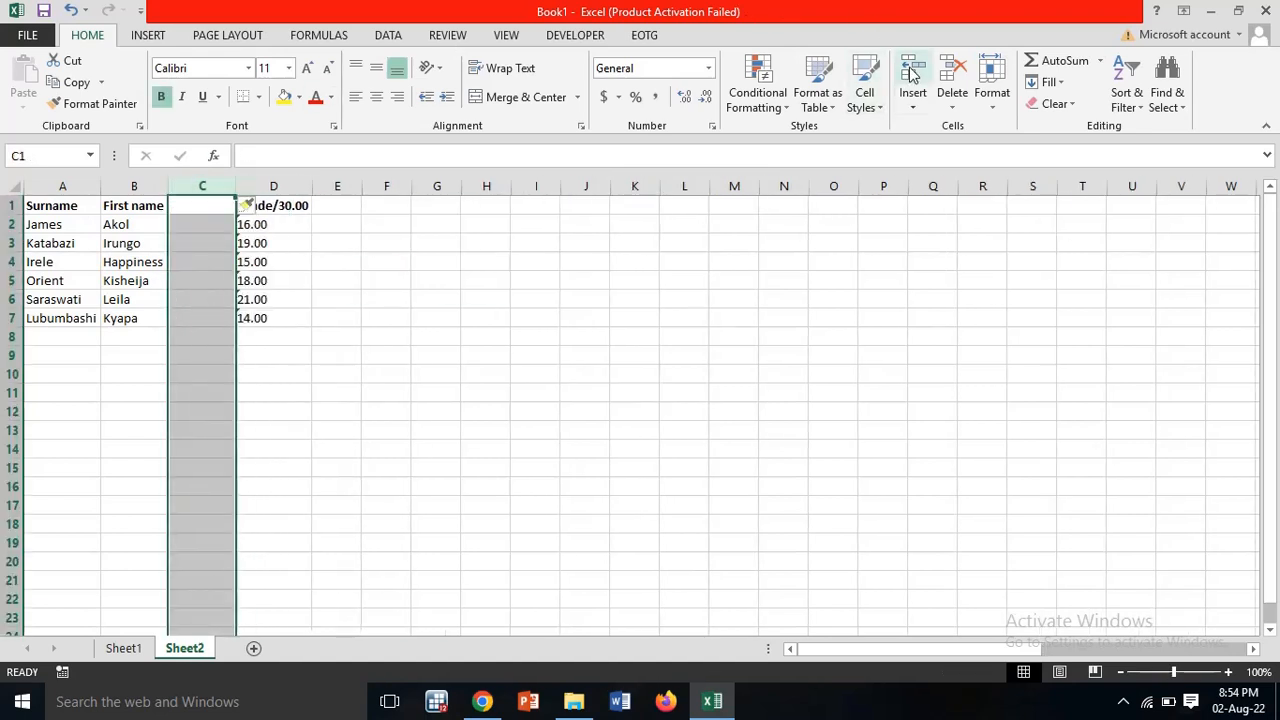
left_click(911, 73)
left_click(911, 73)
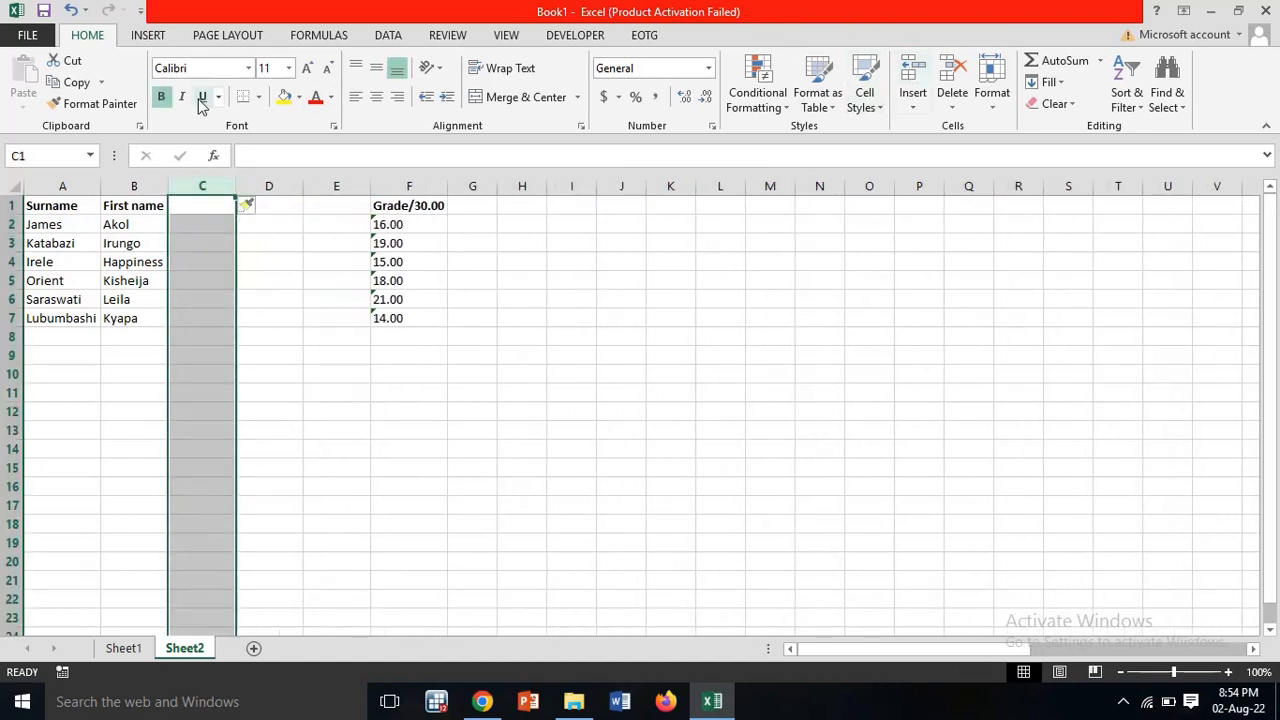
left_click(201, 232)
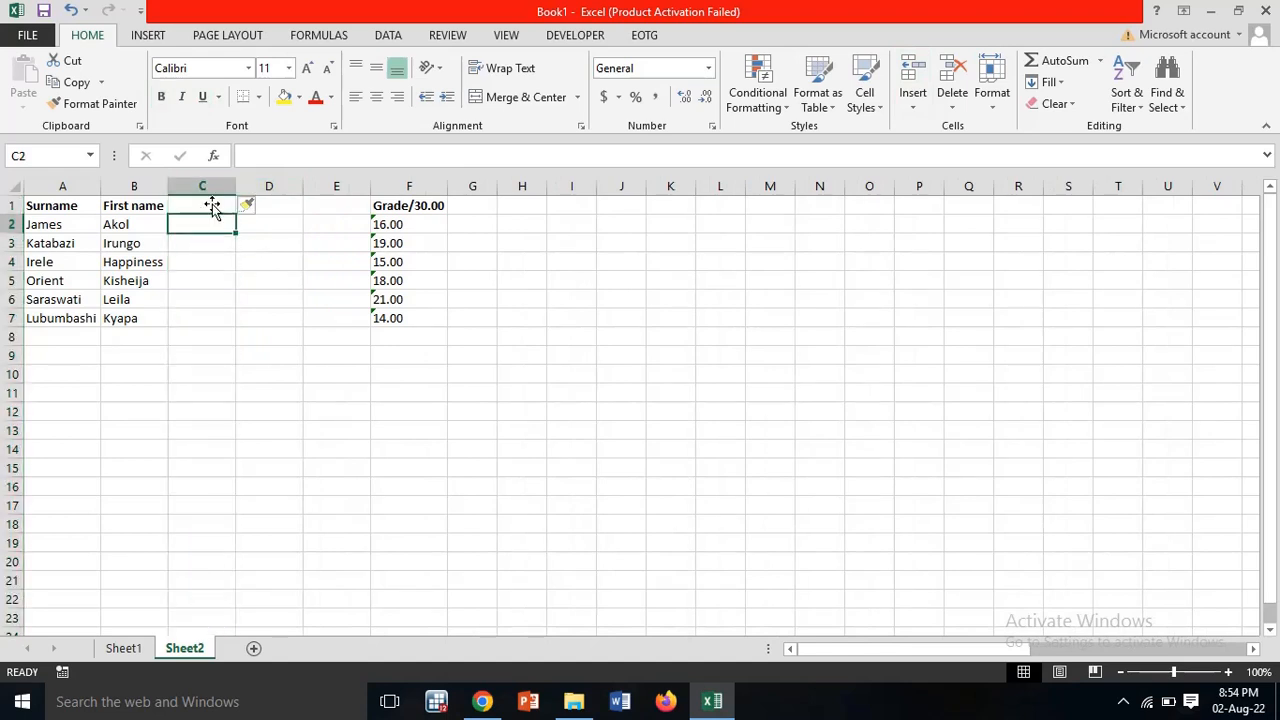
Step: Head column C 'Merged name list' and widen it to fit
left_click(212, 204)
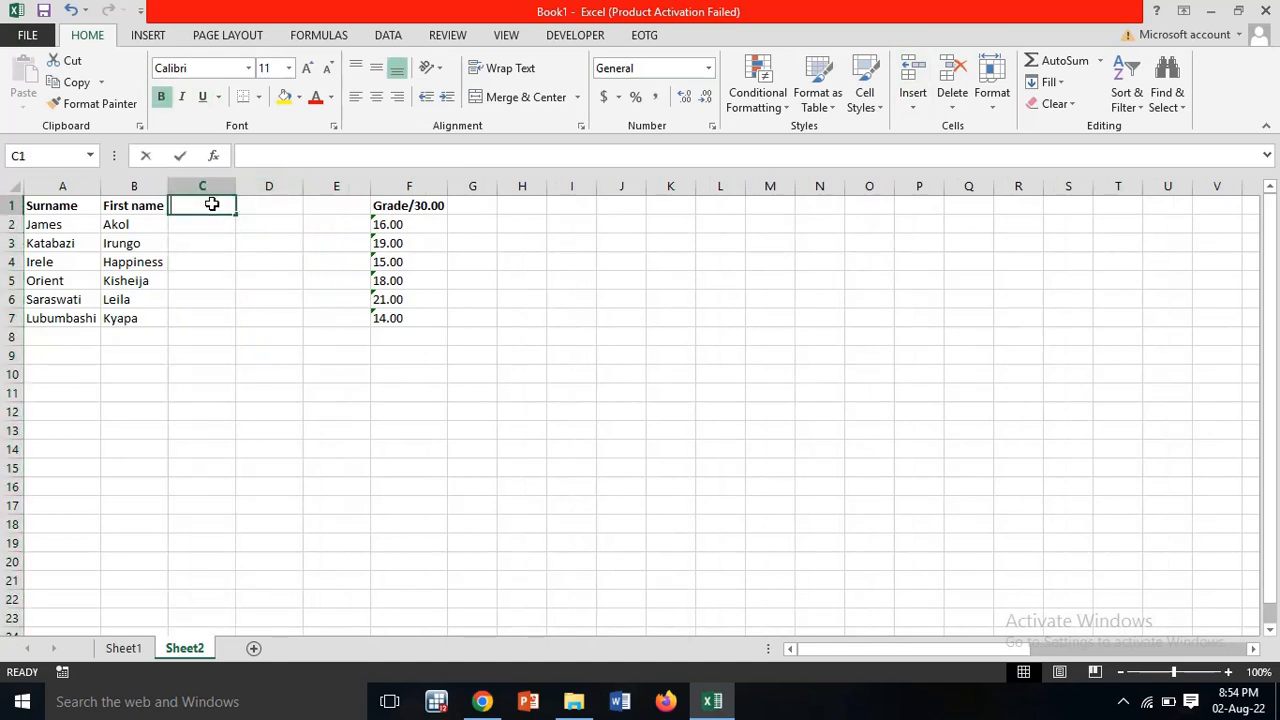
type("Merged nam")
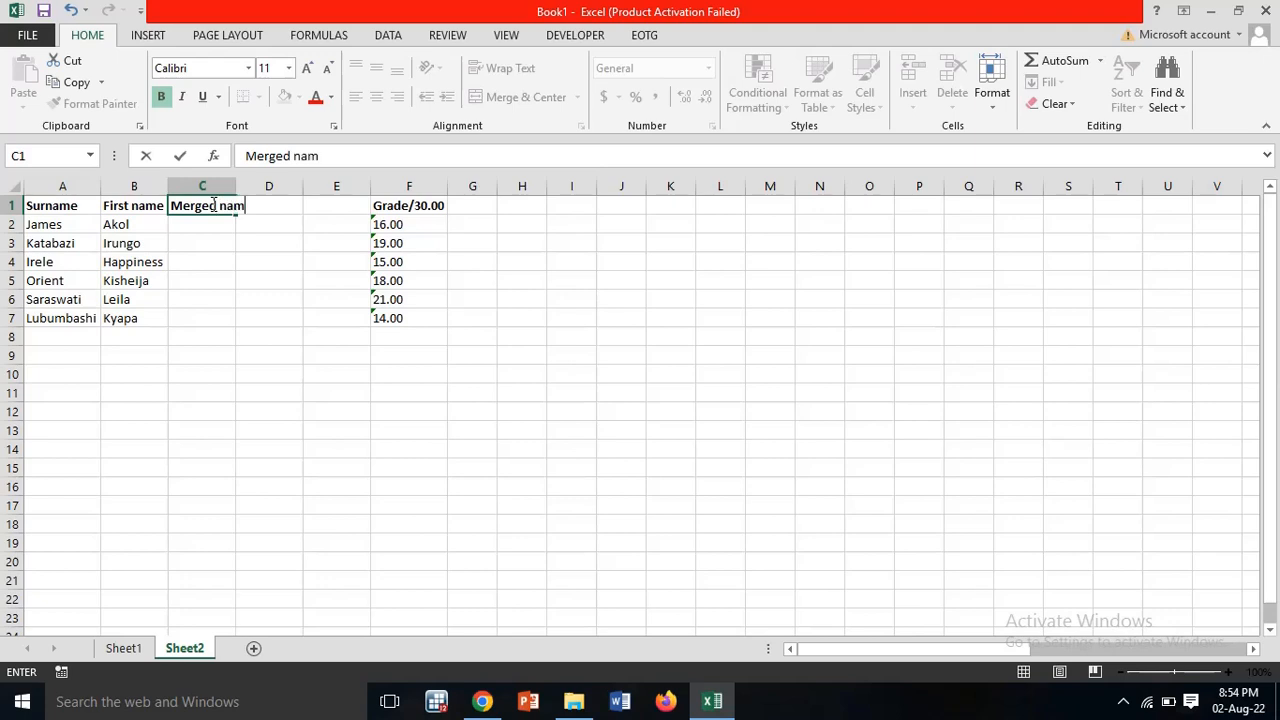
type("e list")
key("Return")
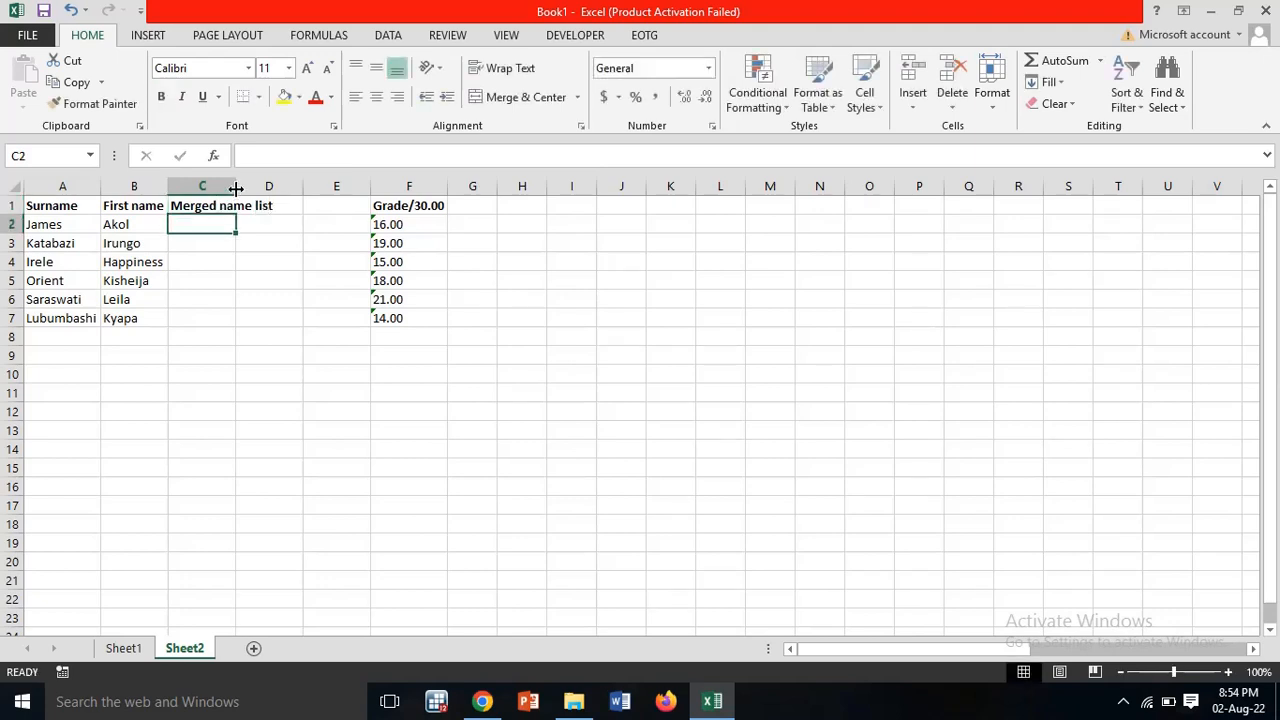
double_click(236, 190)
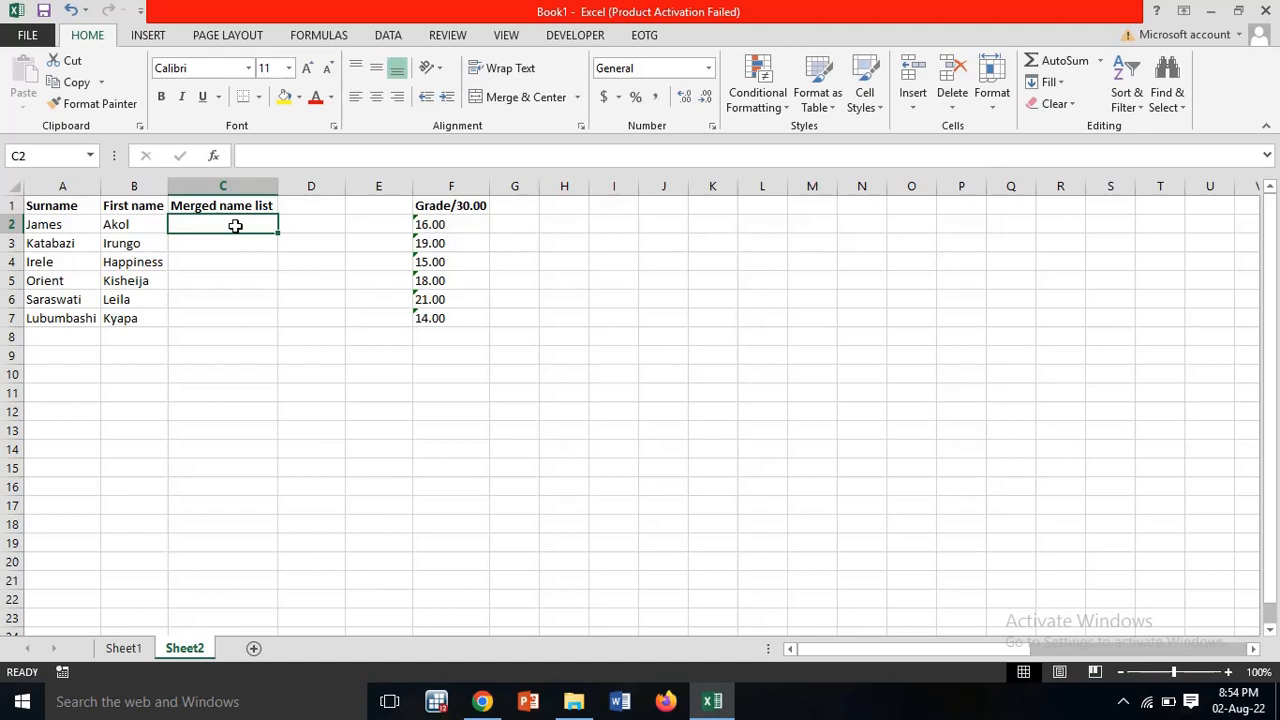
type("=")
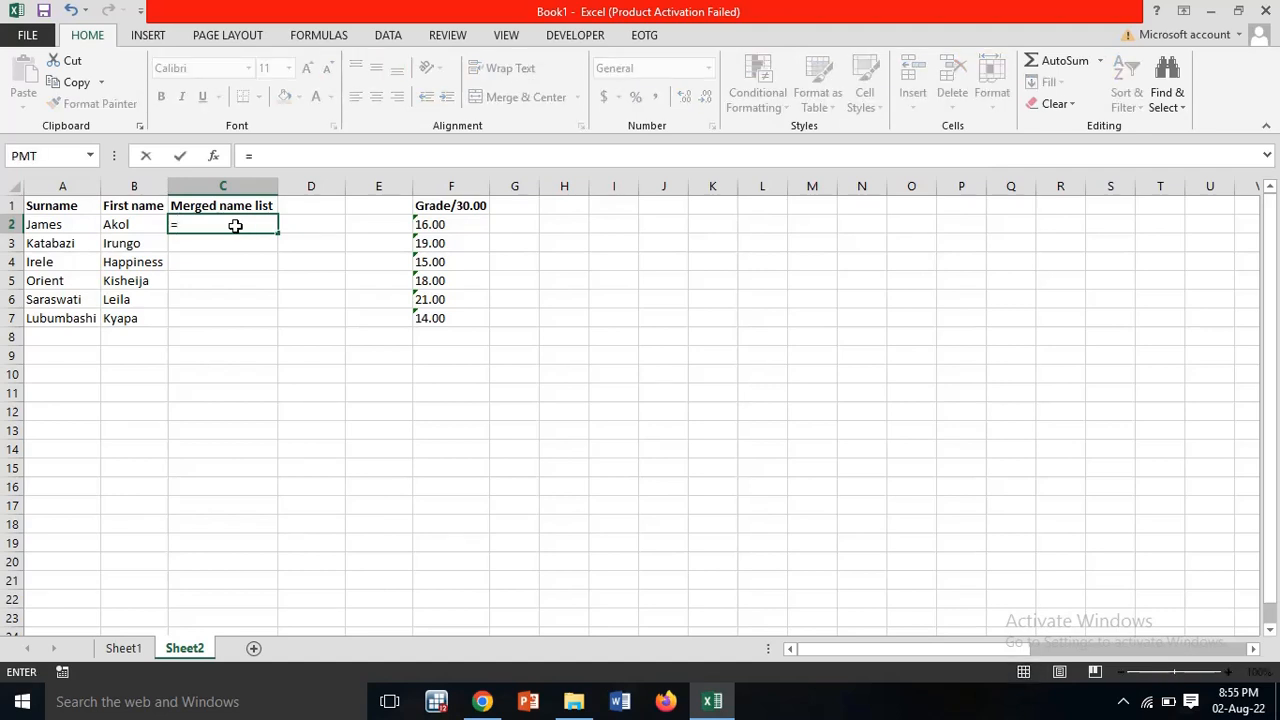
left_click(62, 224)
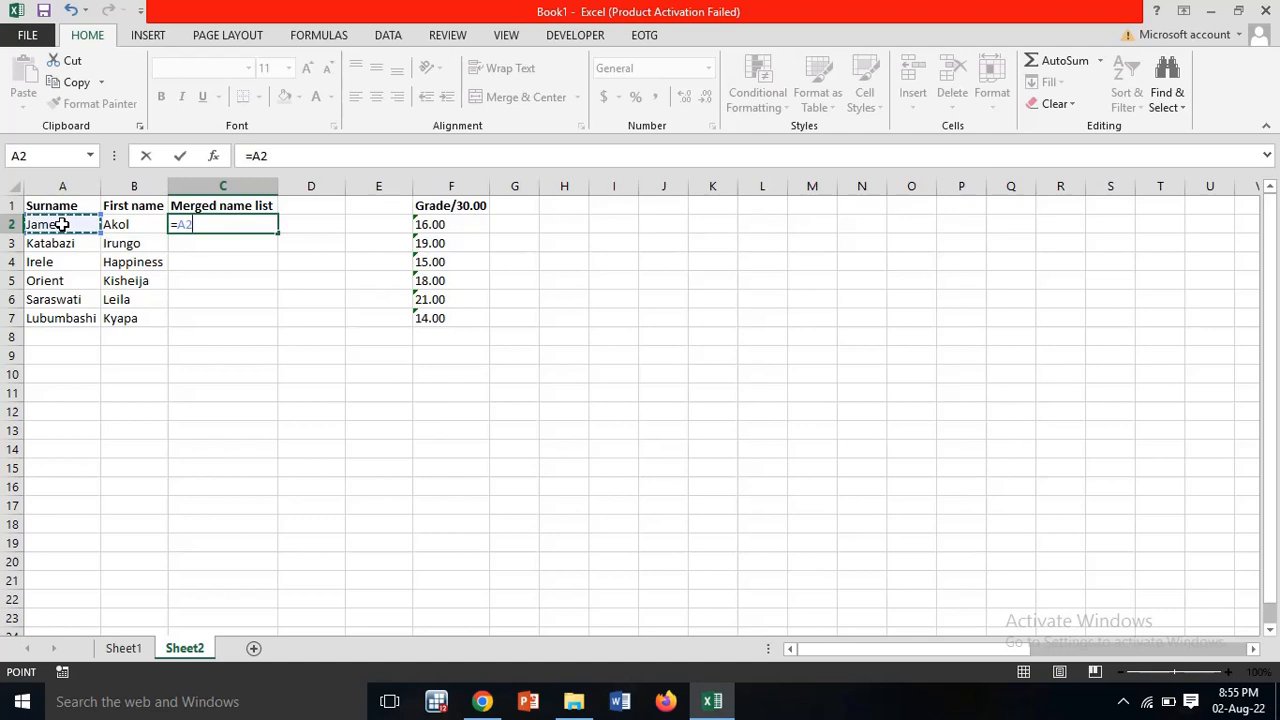
type("&\" \"")
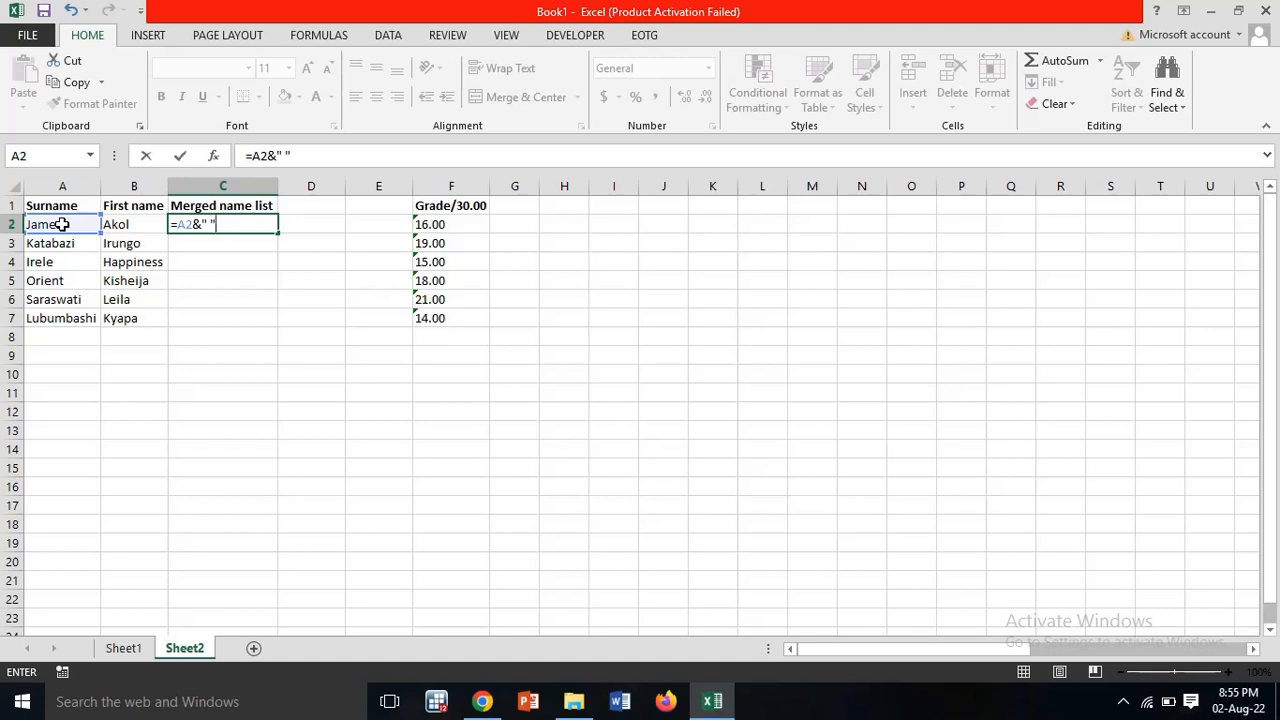
type("&")
left_click(117, 224)
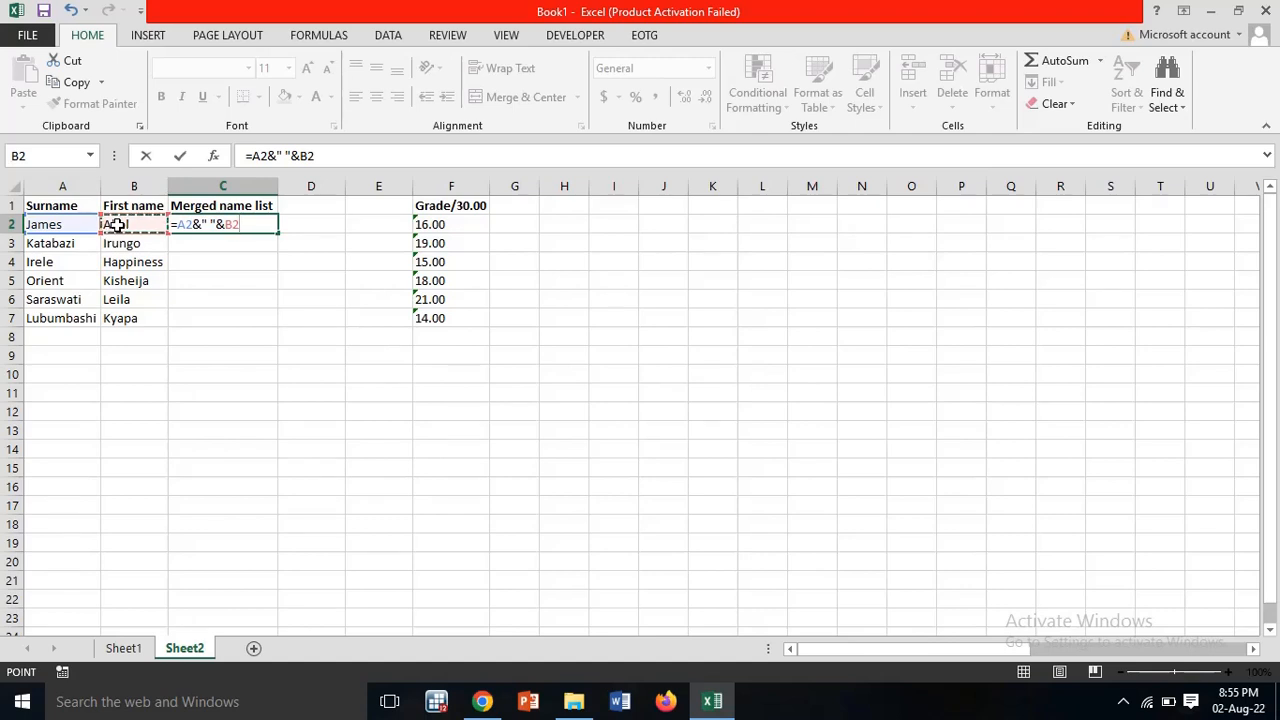
key("Return")
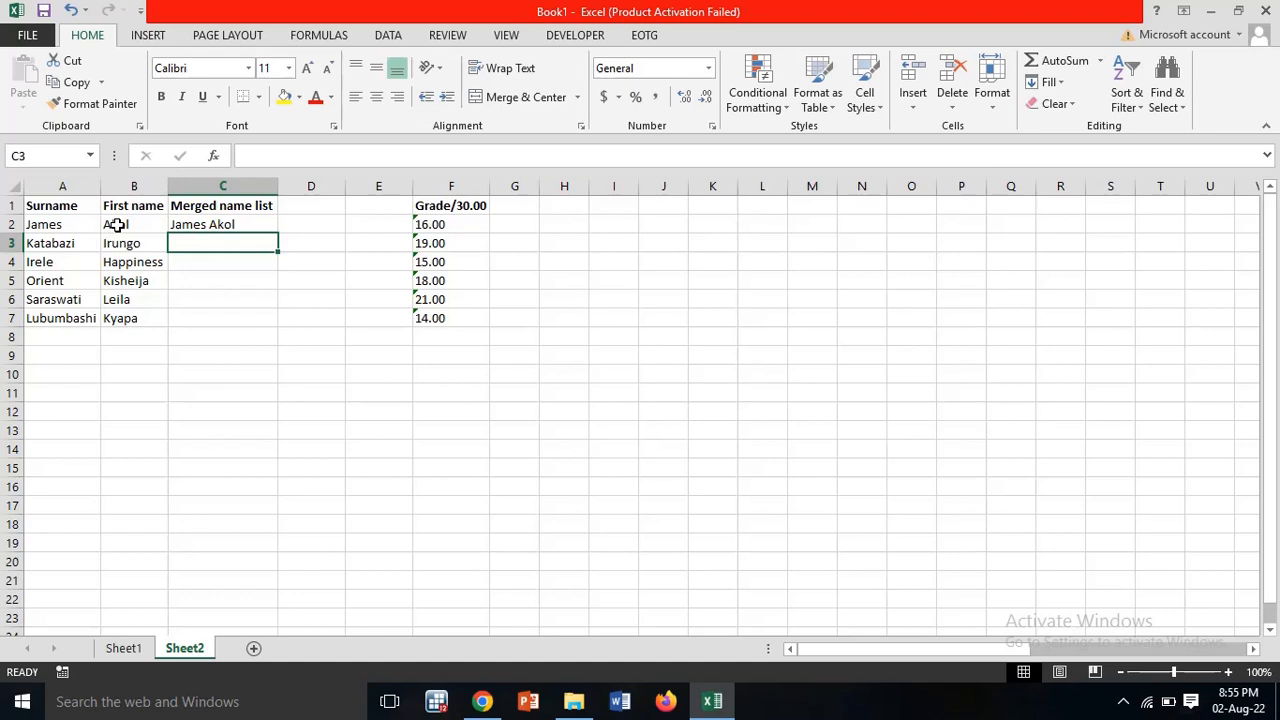
left_click(247, 220)
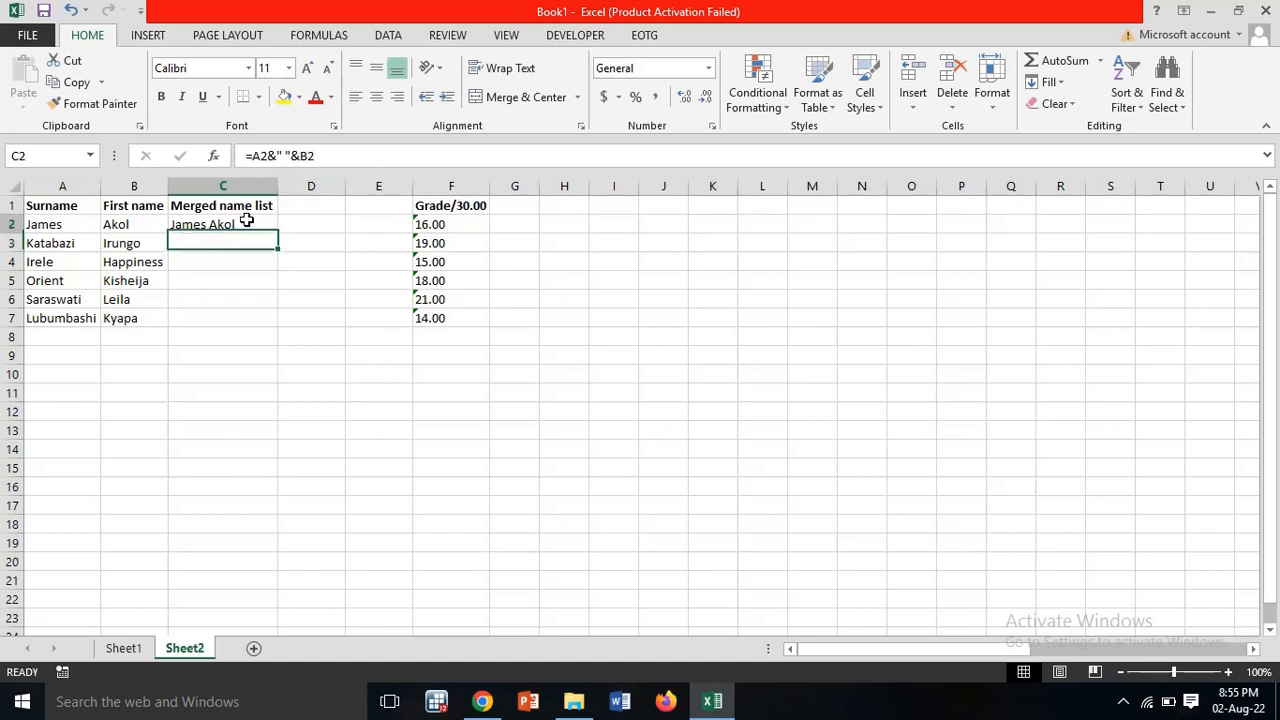
Step: Fill the merge formula from C2 down to C7 and autofit column C
left_click_drag(279, 233, 279, 331)
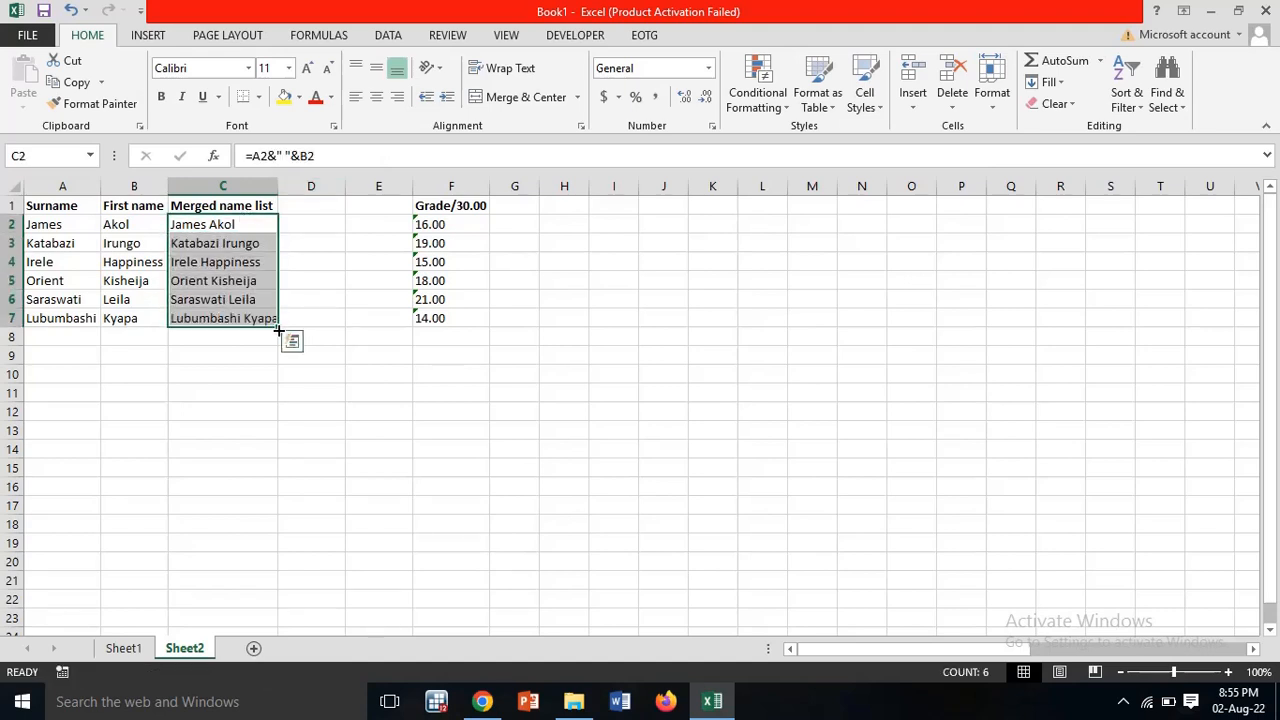
double_click(277, 187)
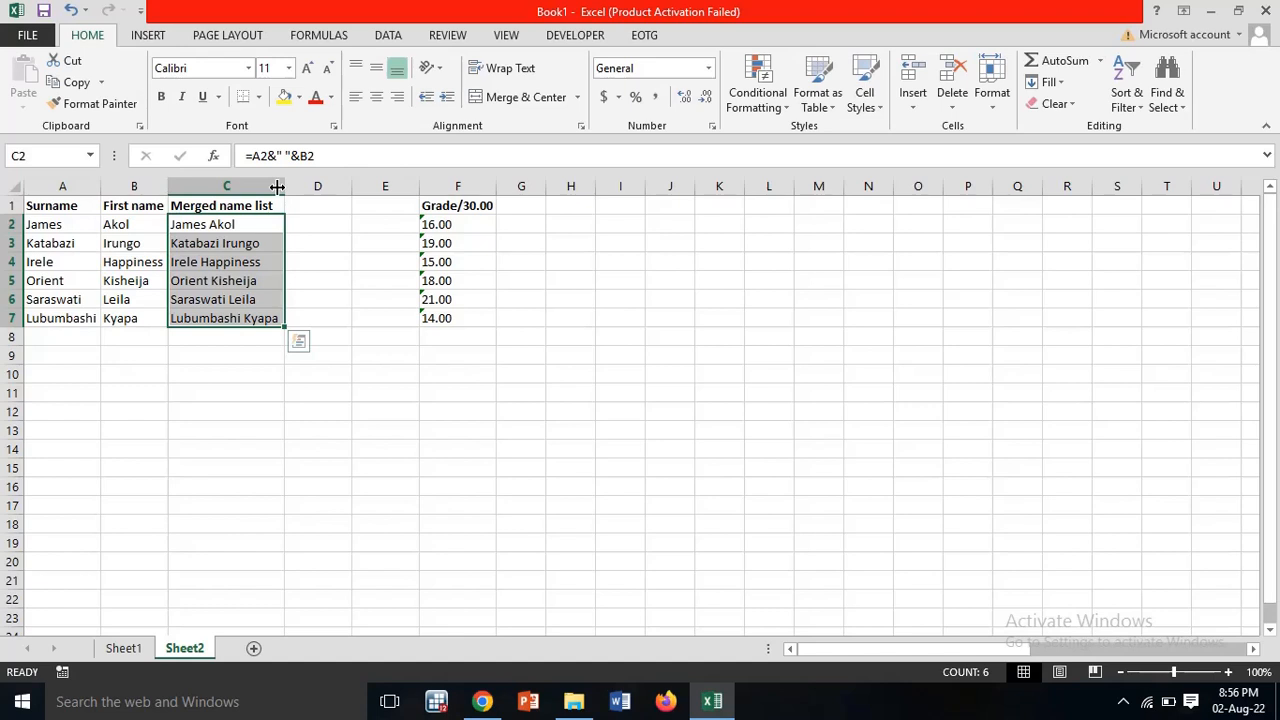
Step: Show the hidden notification-area icons on the taskbar
left_click(1126, 703)
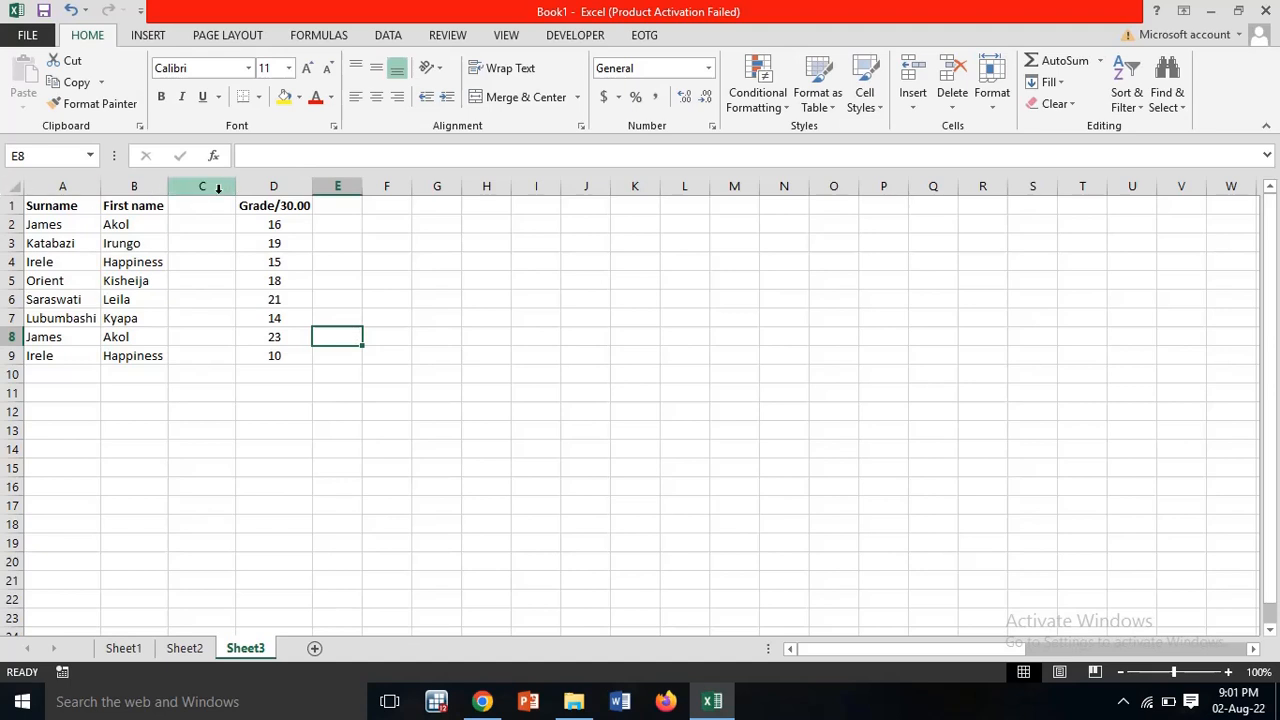
Step: Head Sheet3's column C 'Merged list' and widen it to fit
left_click(213, 206)
type("Me")
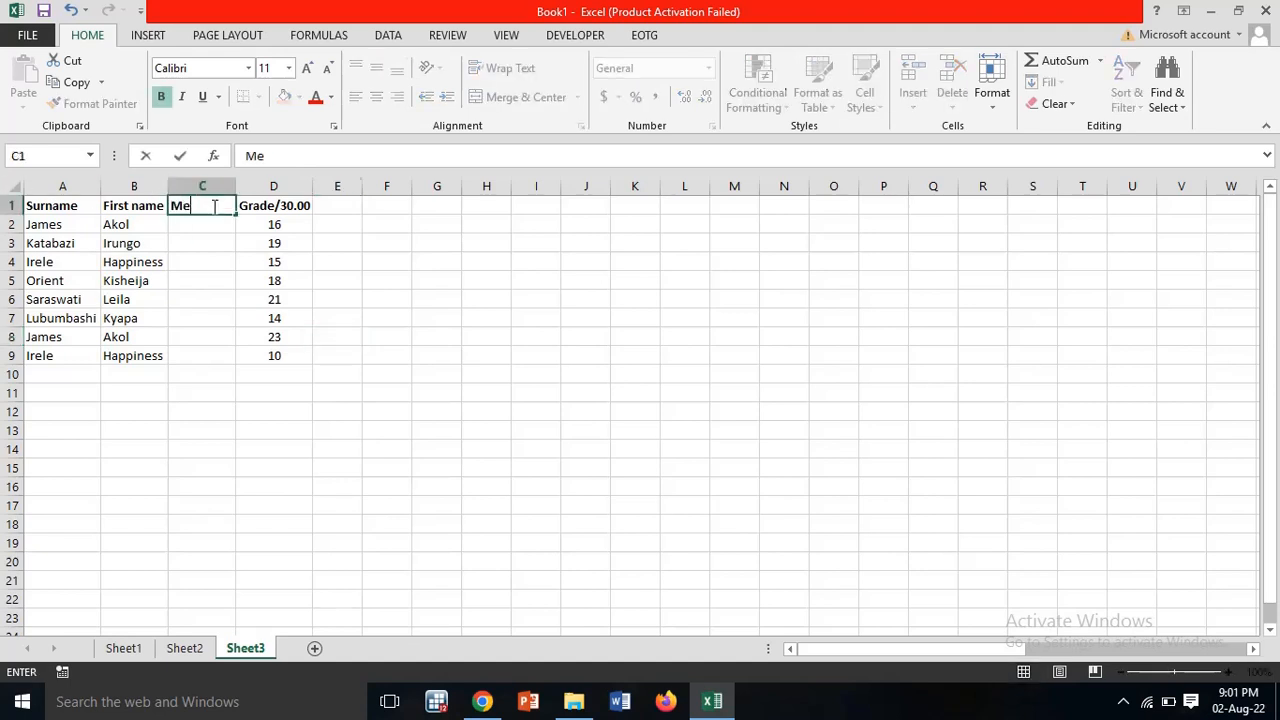
type("rged list")
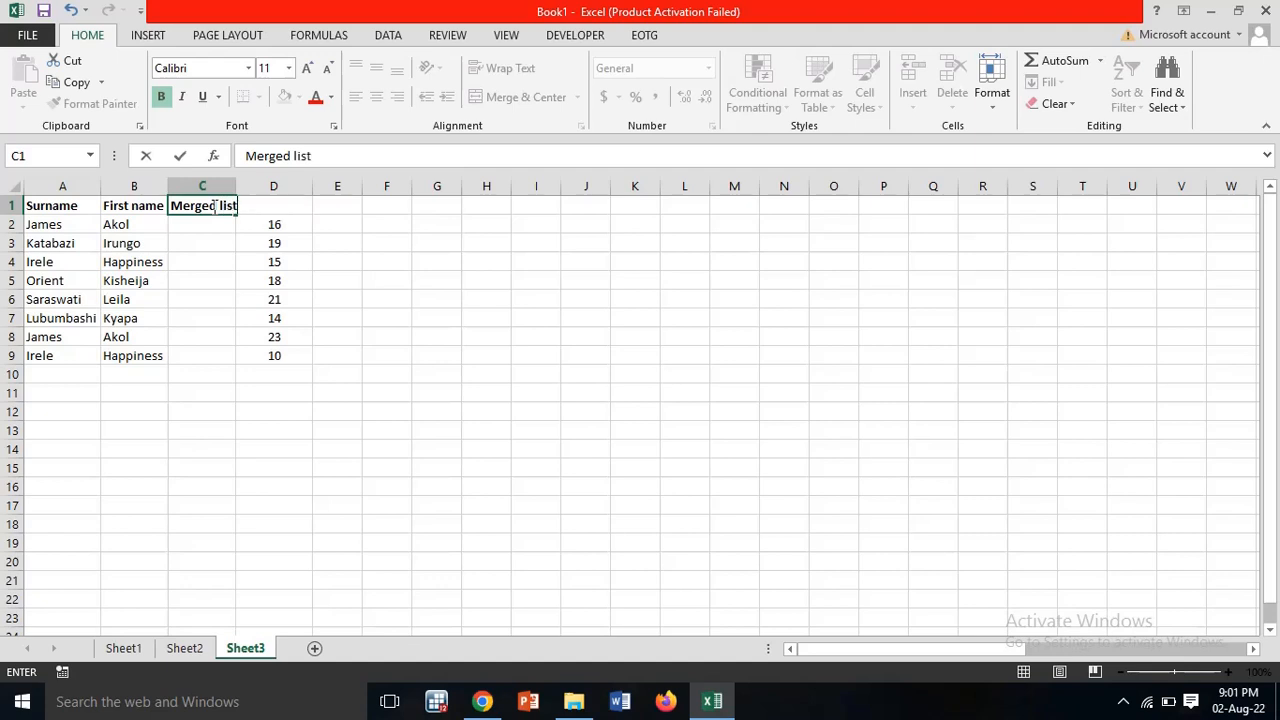
left_click(202, 186)
double_click(236, 187)
Step: Enter =A2&" "&B2 in C2 and fill it down to row 9
left_click(216, 224)
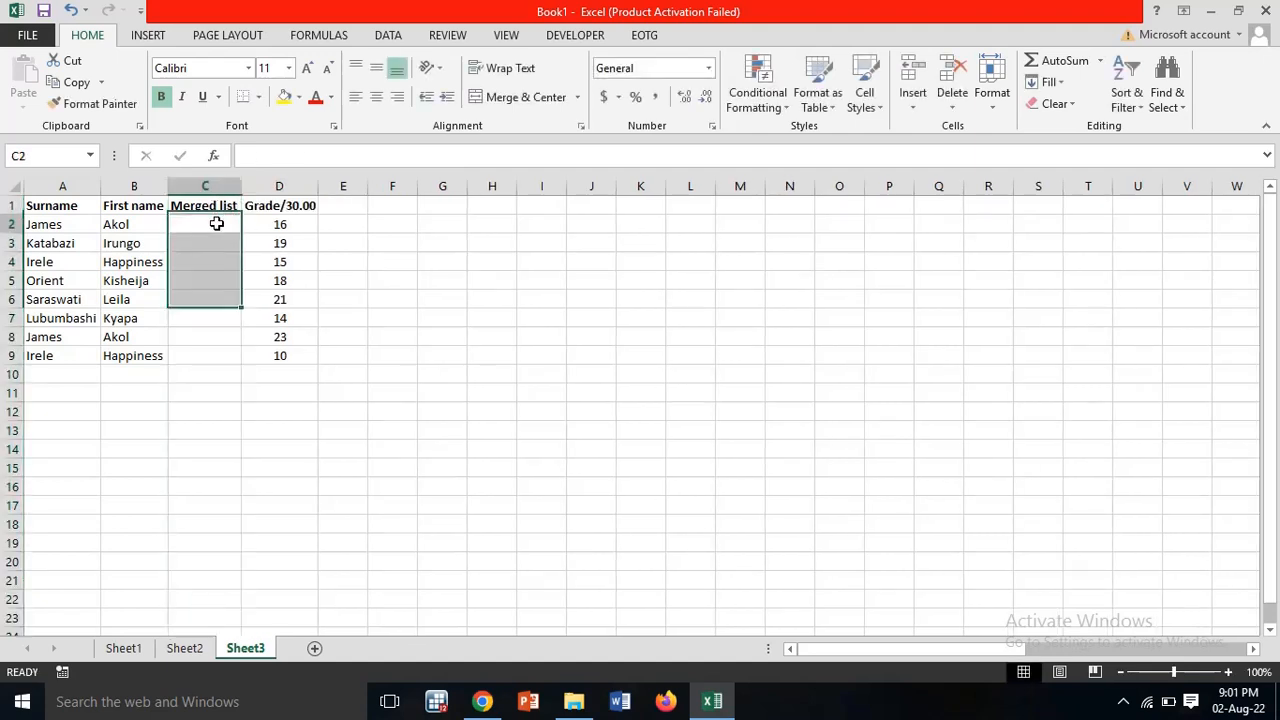
type("=")
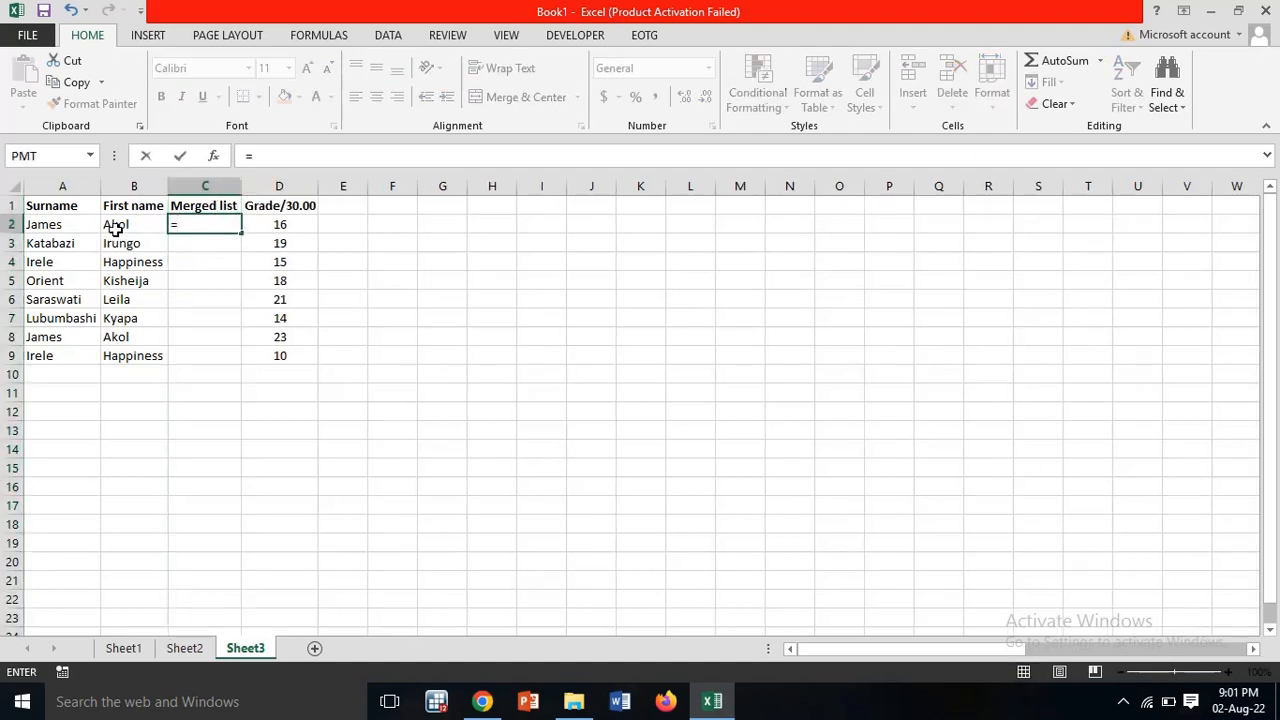
left_click(79, 220)
type("&\"")
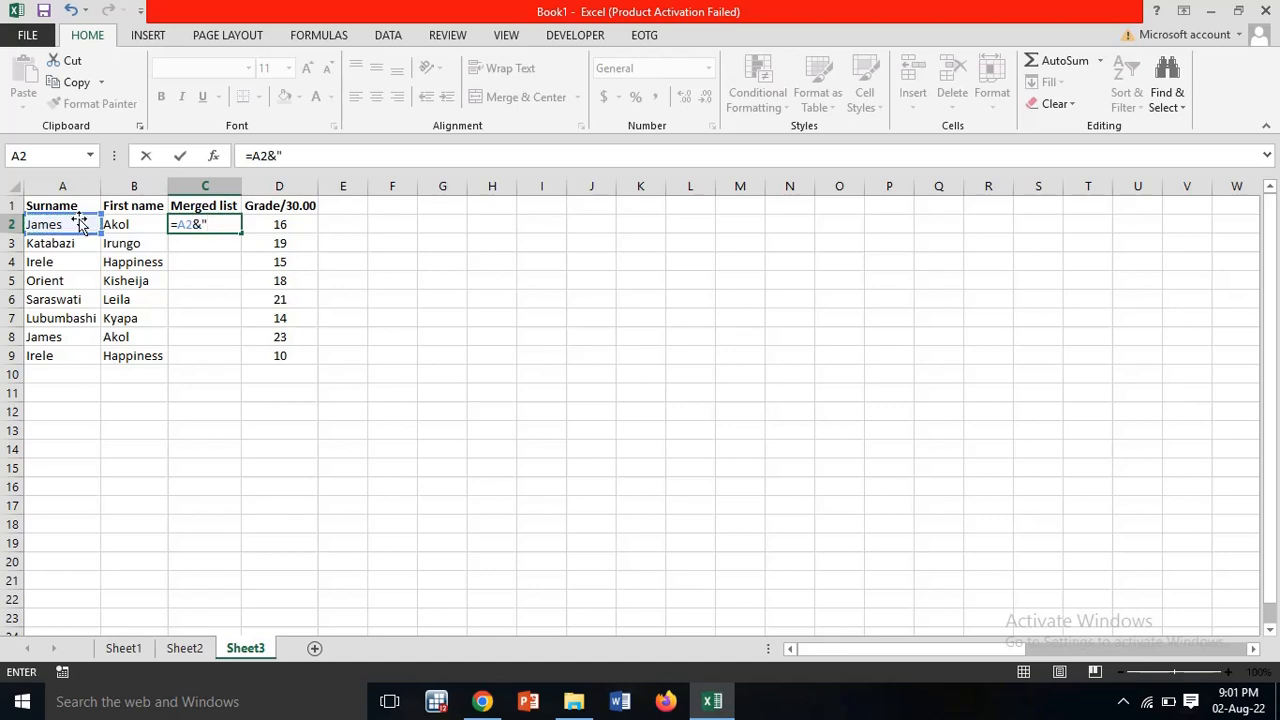
type(" \"&")
left_click(122, 224)
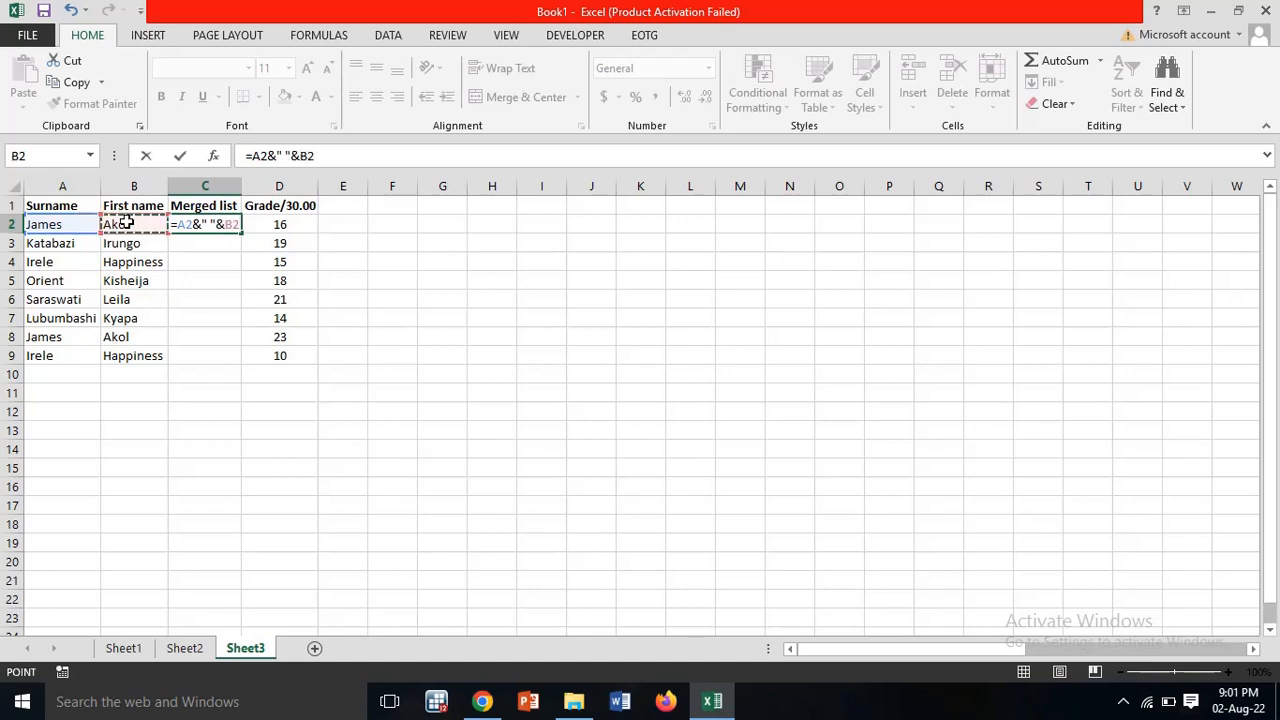
key("Return")
left_click(236, 221)
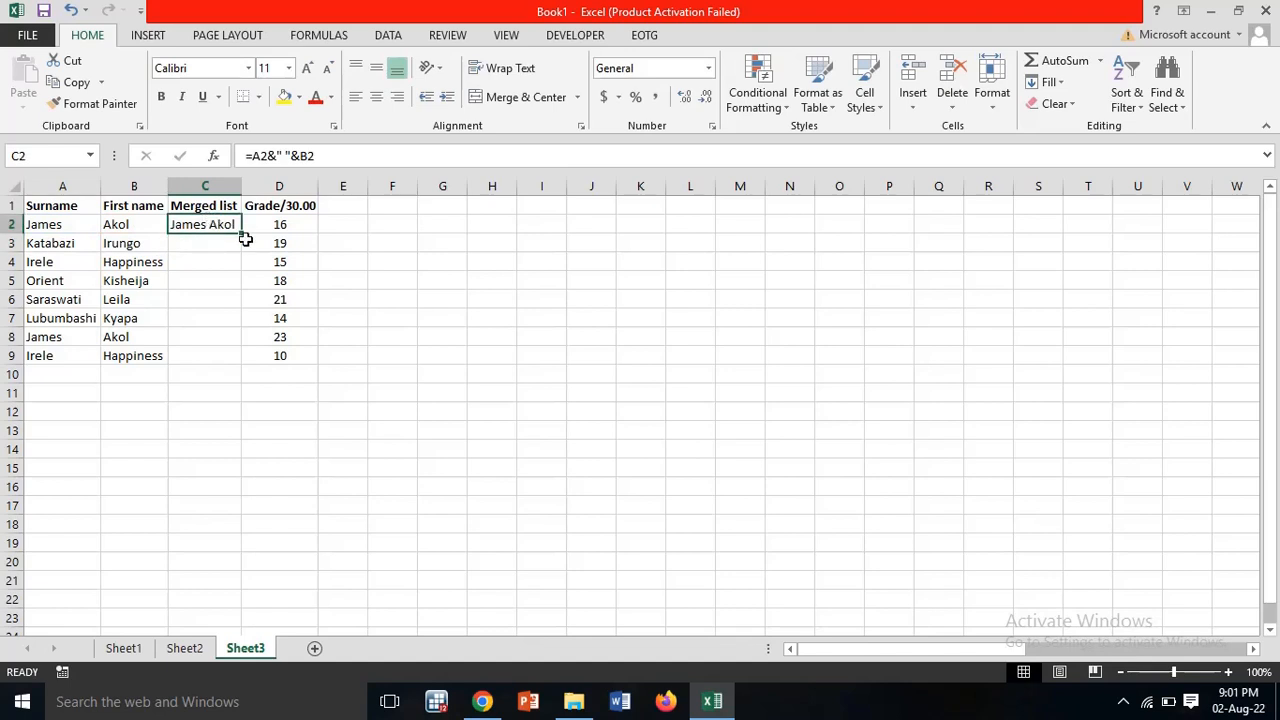
left_click_drag(241, 251, 245, 364)
Step: Autofit column C and paste the merged names in C2:C9 back as plain values
double_click(241, 189)
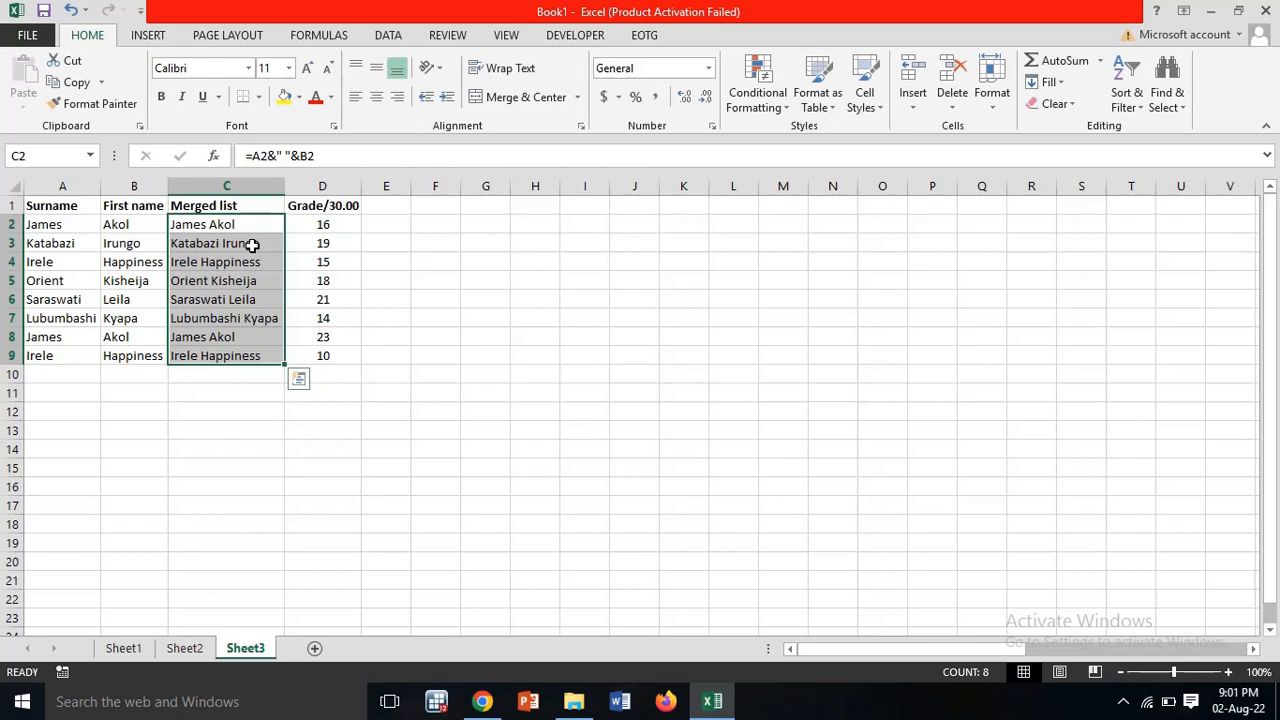
key("ctrl+c")
left_click(252, 244)
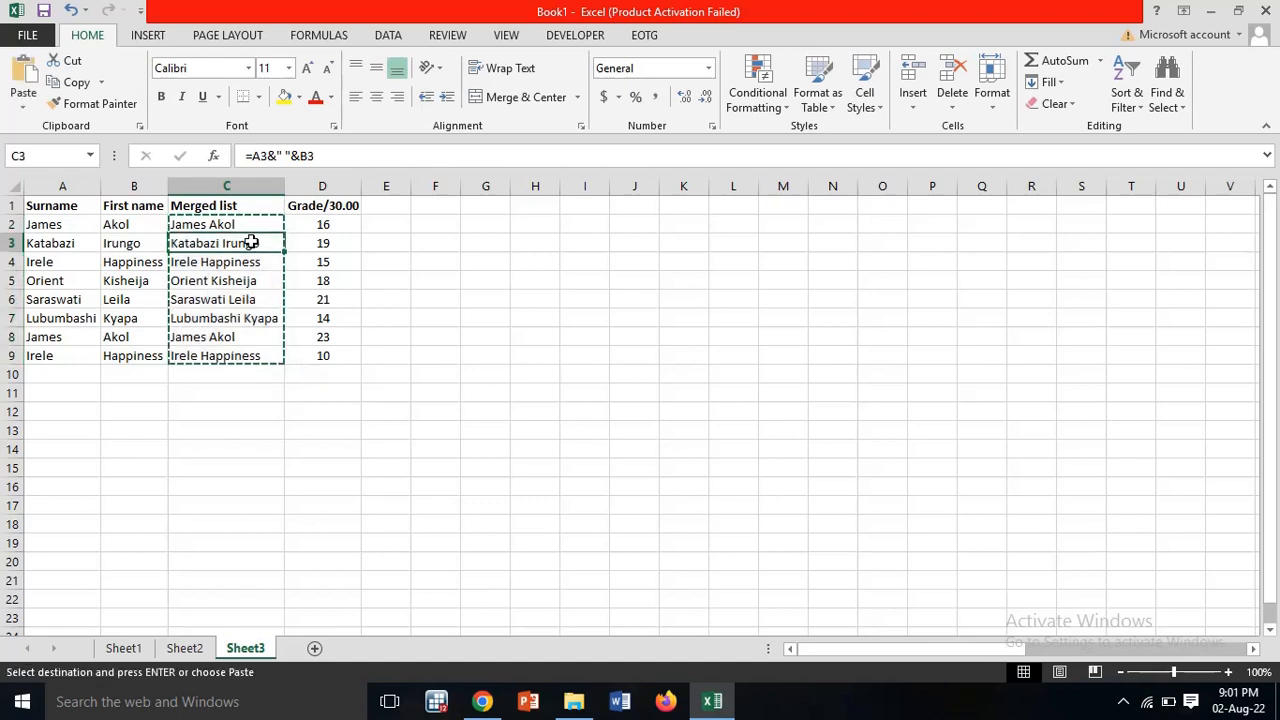
left_click(246, 224)
right_click(246, 224)
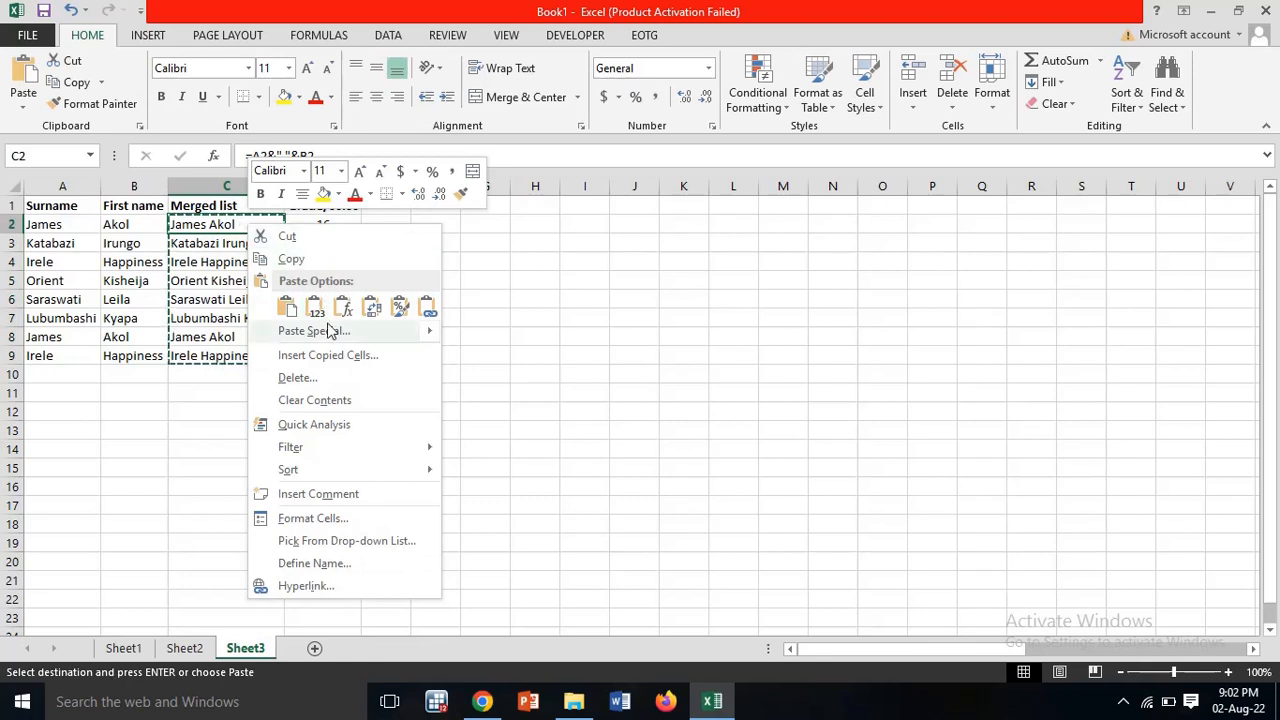
left_click(316, 311)
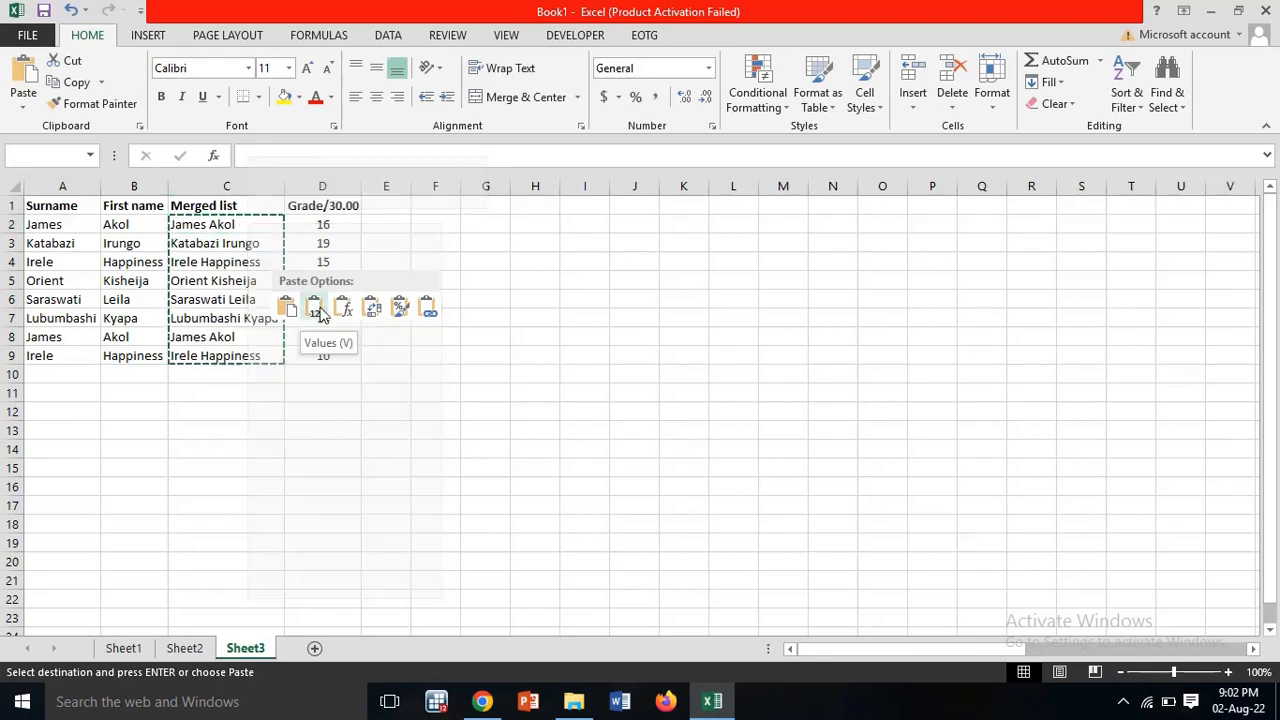
Step: Check cells C2 through C9 to confirm they now hold text values, not formulas
left_click(226, 297)
left_click(216, 281)
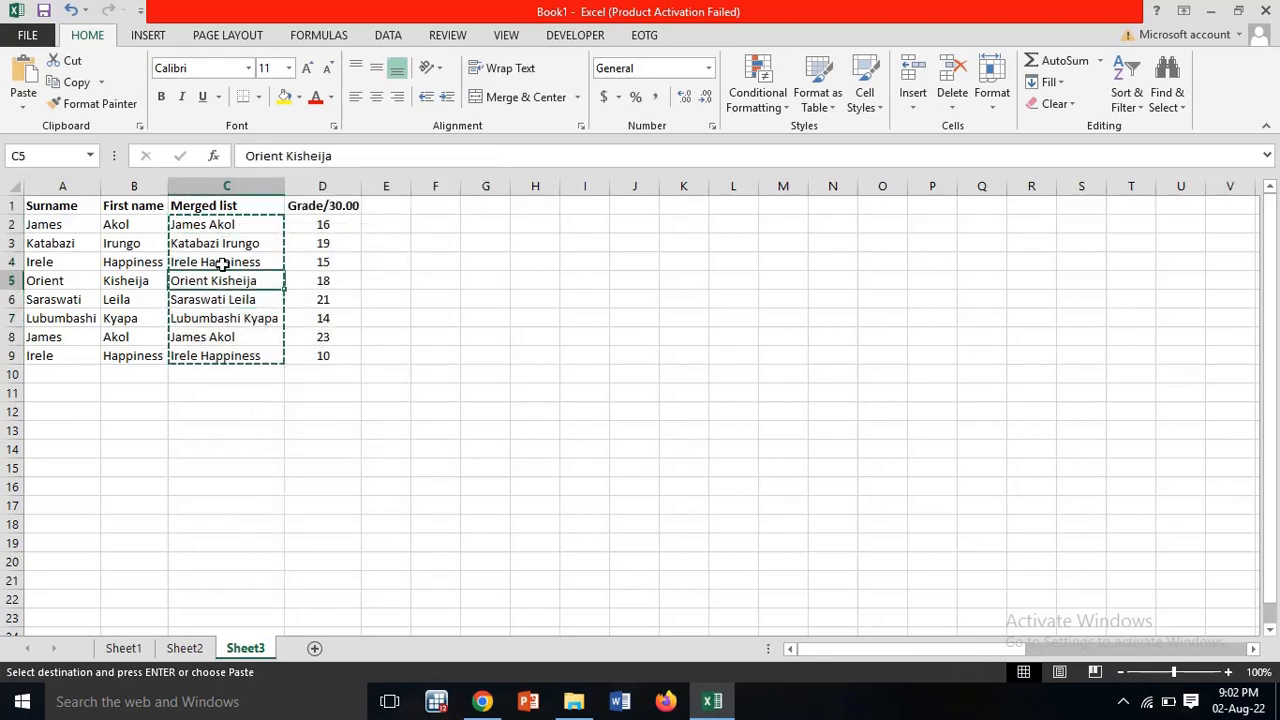
left_click(221, 263)
left_click(226, 245)
left_click(223, 223)
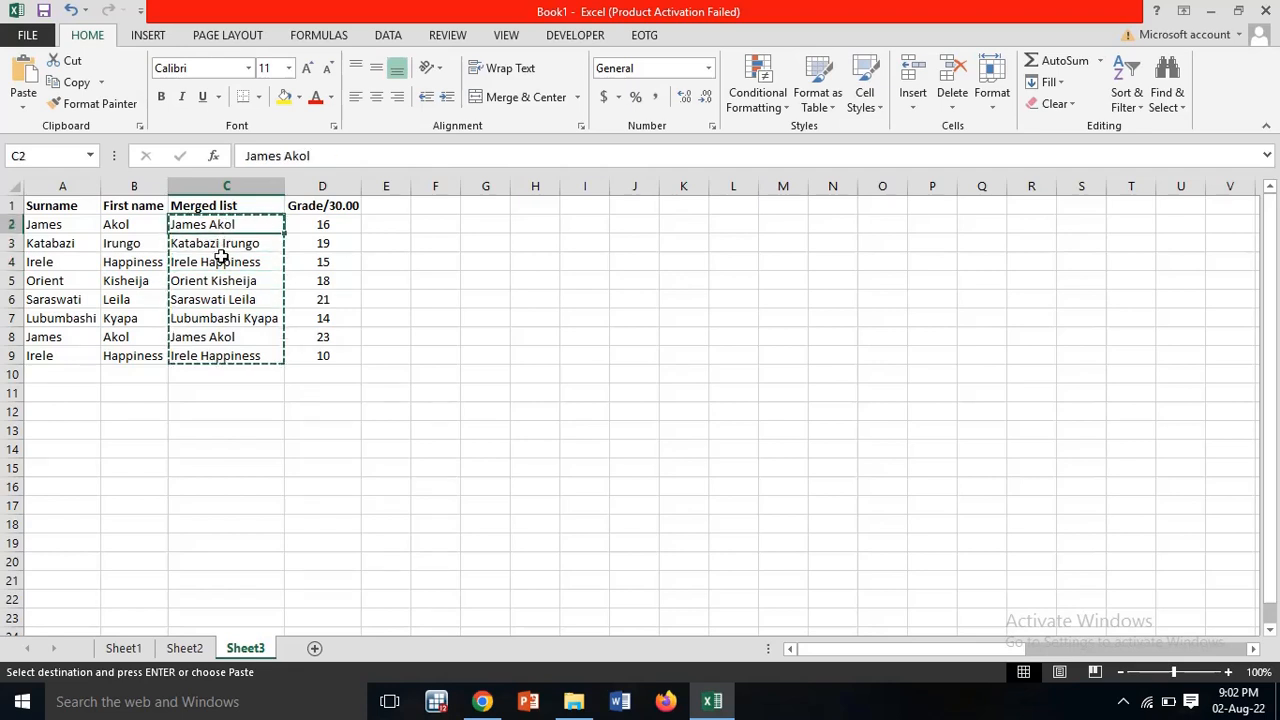
left_click(222, 263)
left_click(220, 282)
left_click(218, 300)
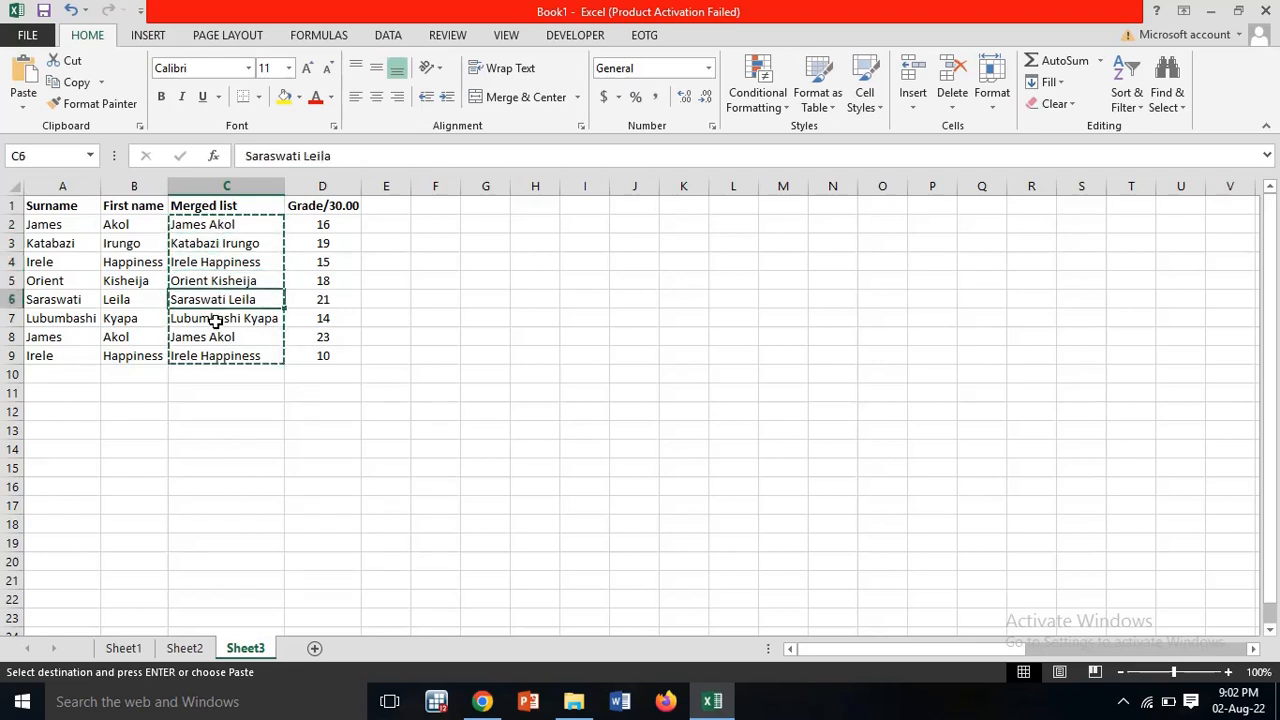
left_click(216, 320)
left_click(216, 336)
double_click(530, 300)
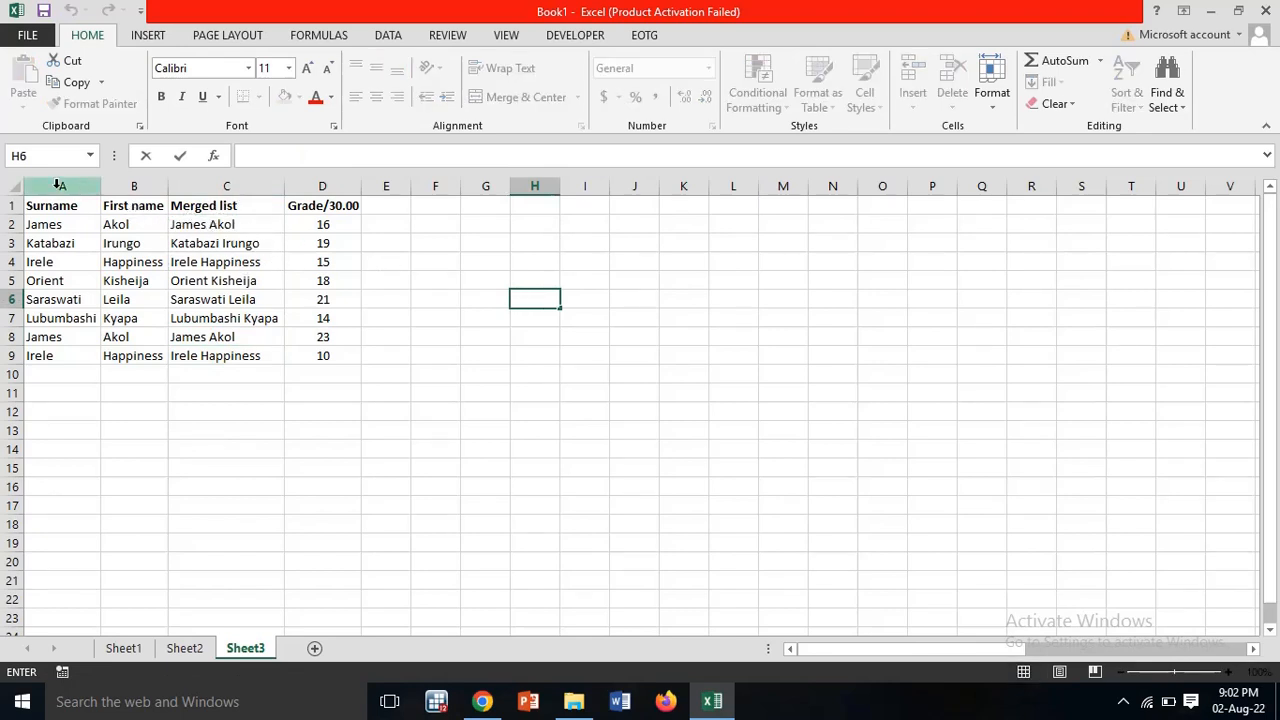
Step: Delete the Surname and First name columns, then insert a blank column A before Merged list
left_click_drag(62, 186, 128, 186)
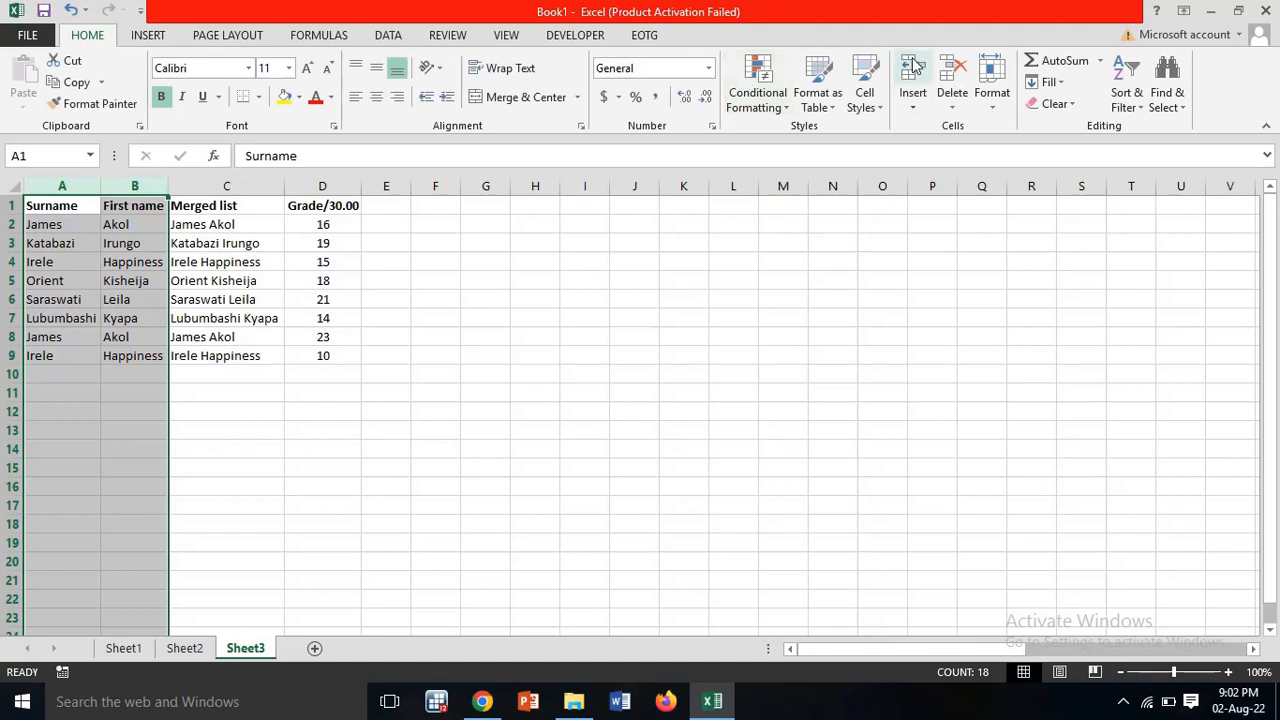
left_click(954, 66)
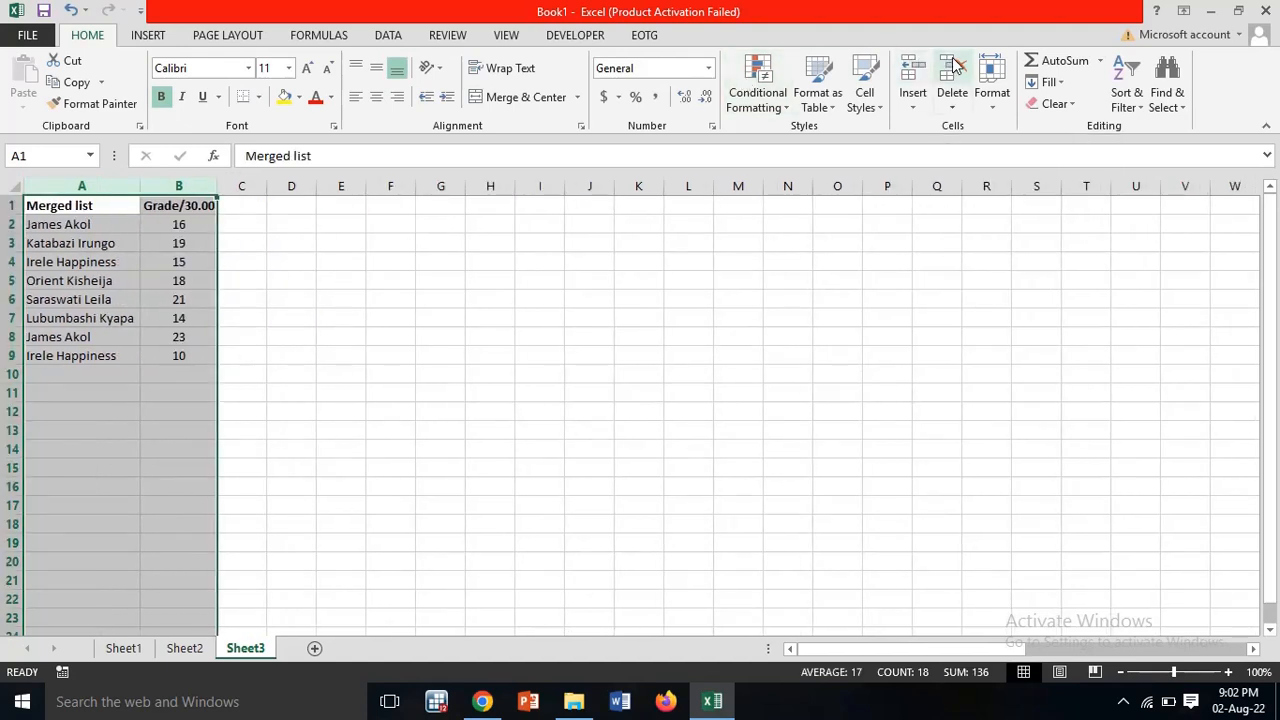
left_click(106, 180)
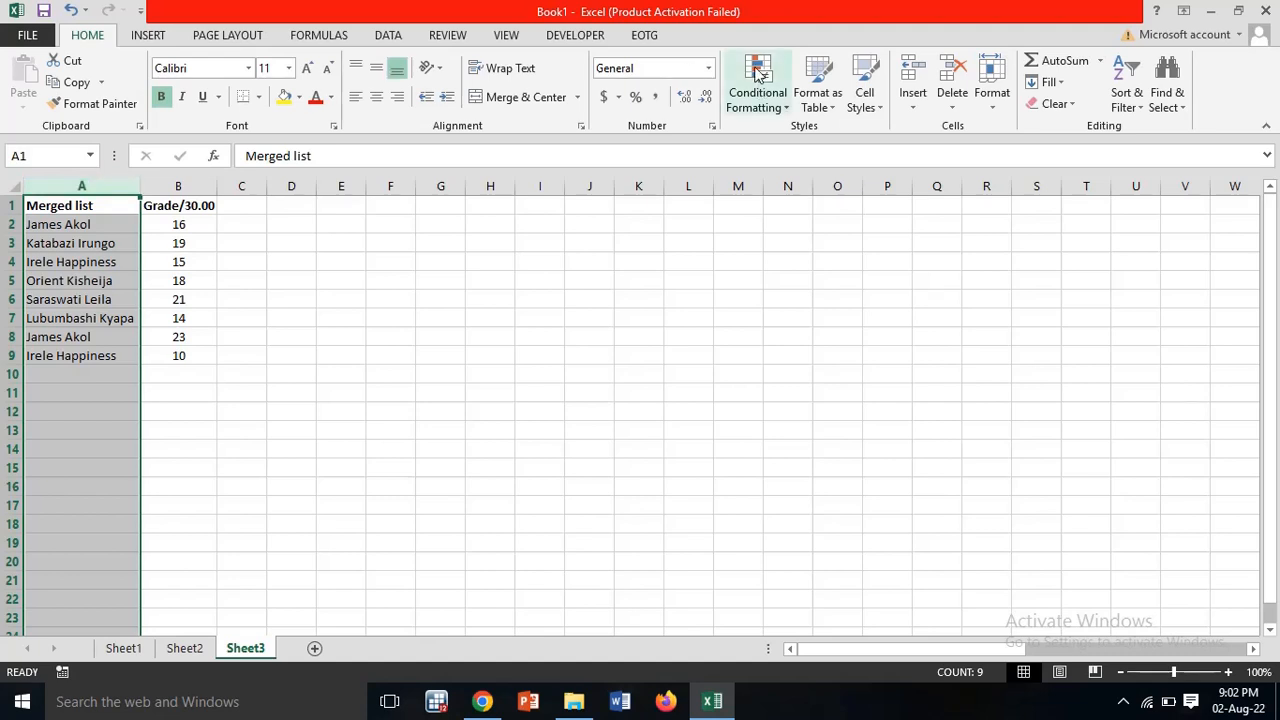
left_click(912, 67)
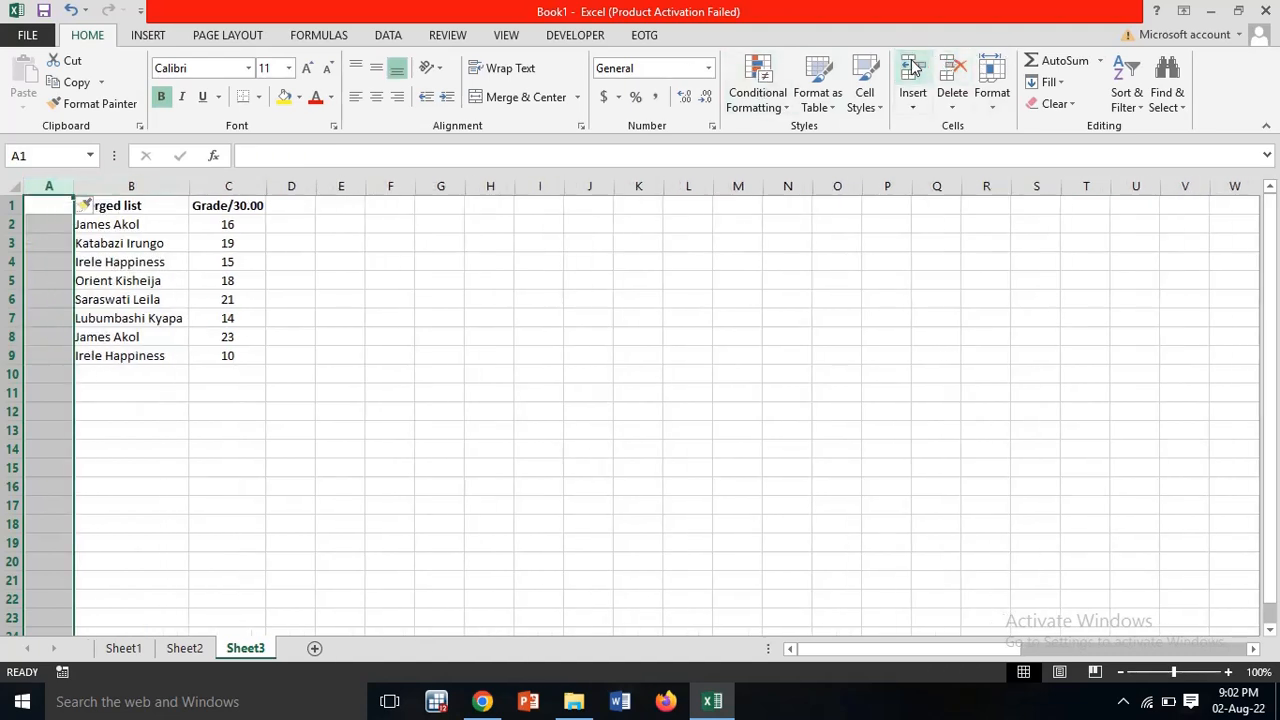
left_click(336, 299)
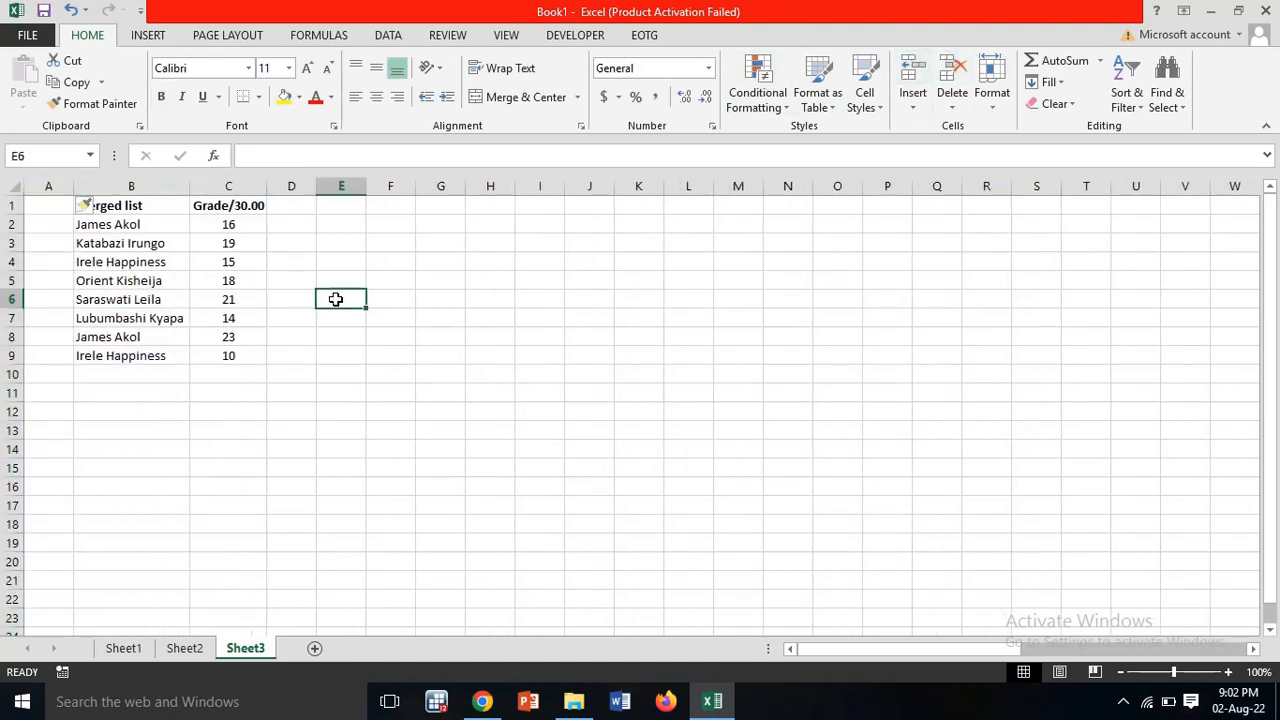
Step: Apply a Duplicate Values rule with Light Red Fill to the merged names in B2:B9
left_click(144, 221)
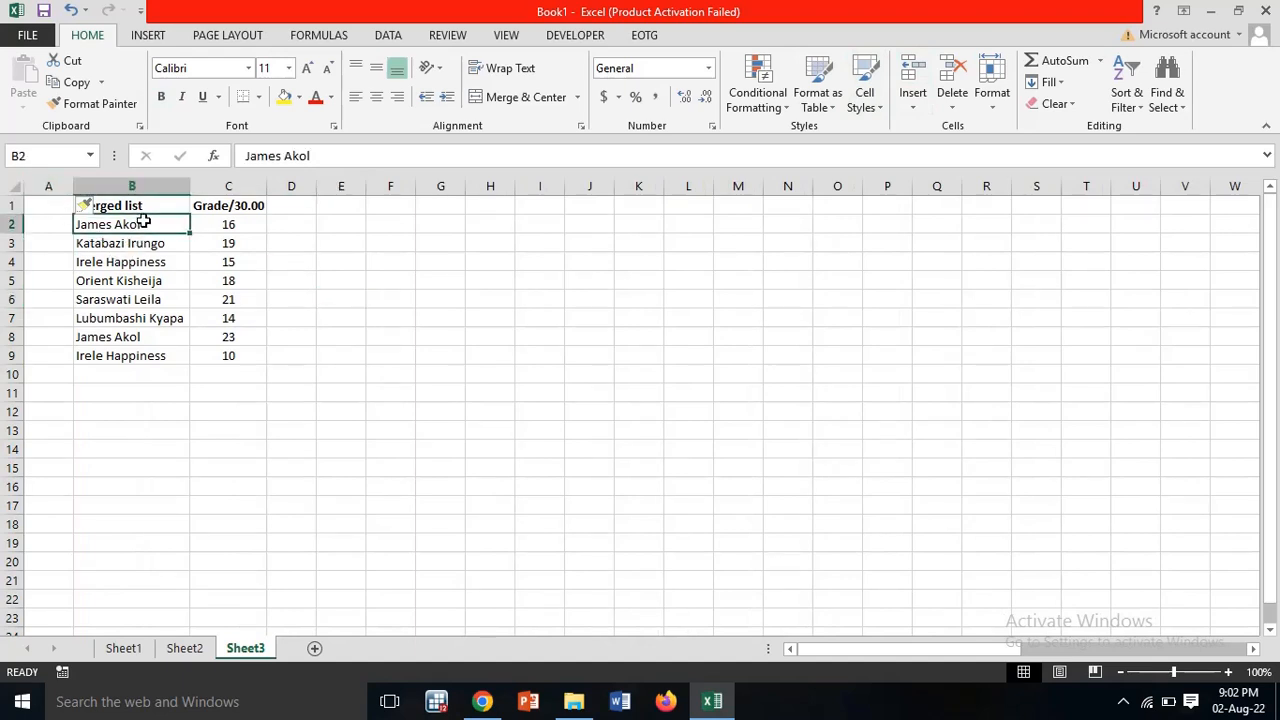
left_click_drag(144, 221, 137, 357)
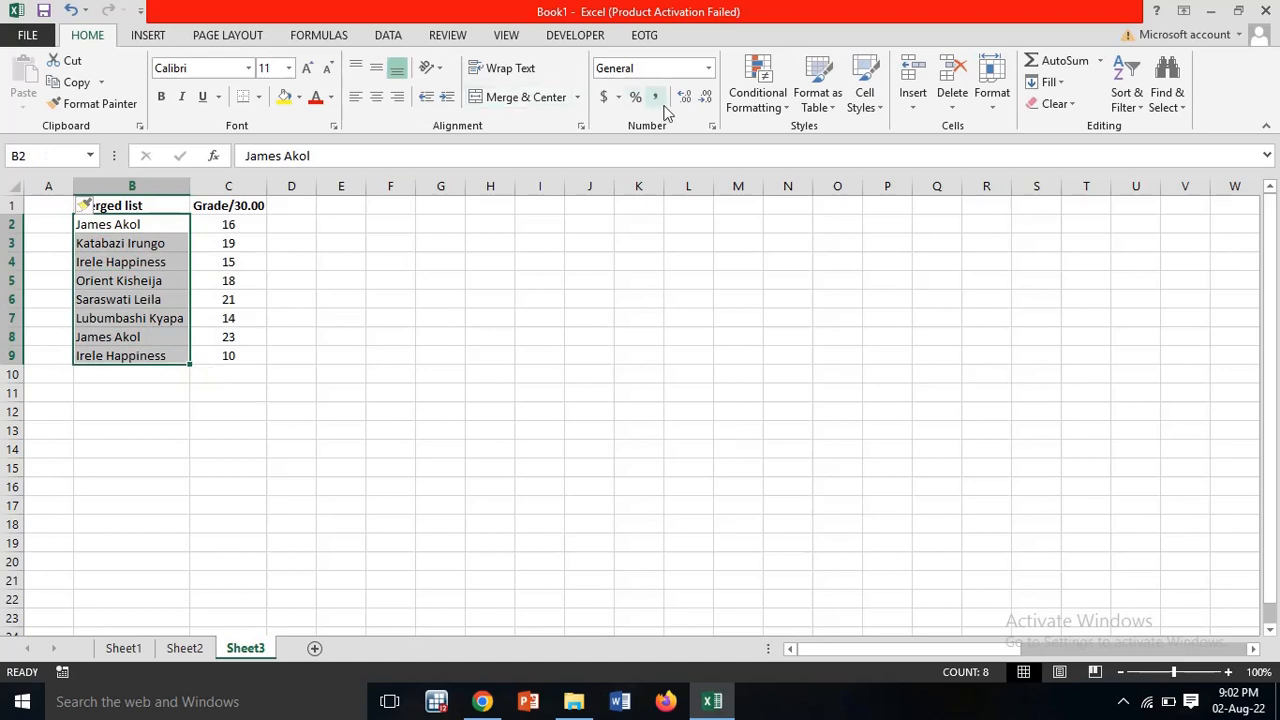
left_click(786, 104)
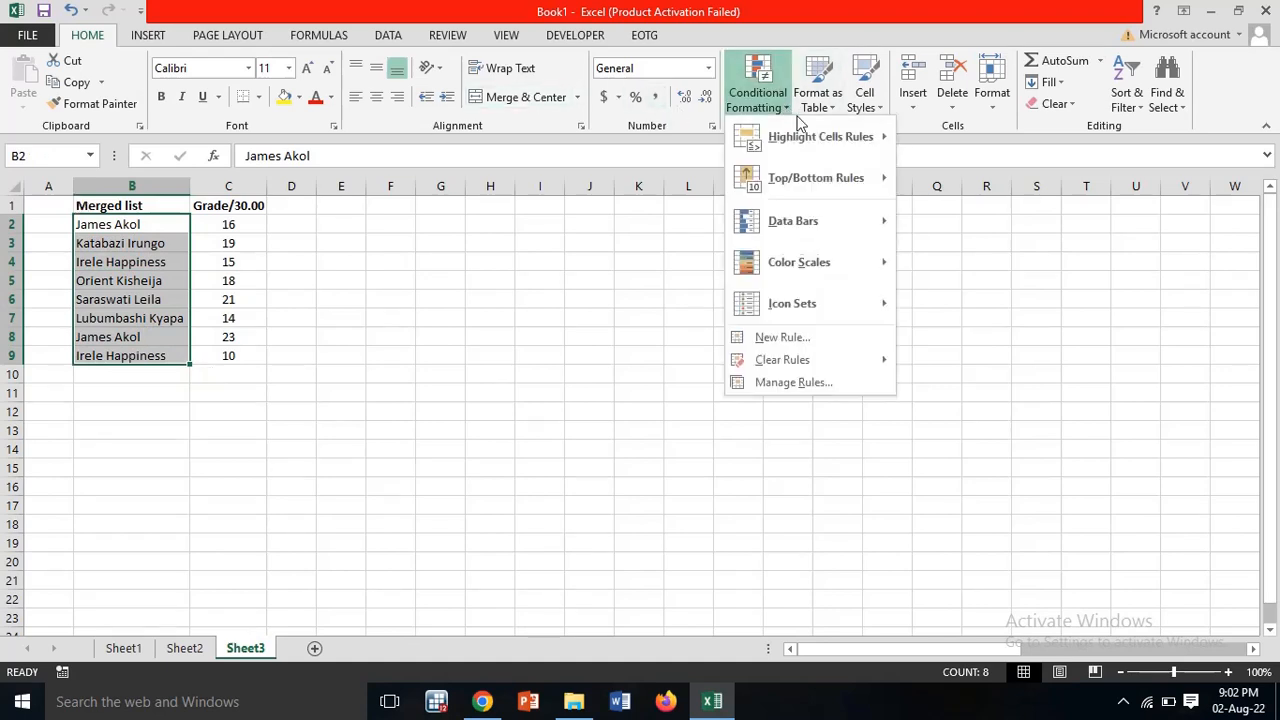
mouse_move(814, 137)
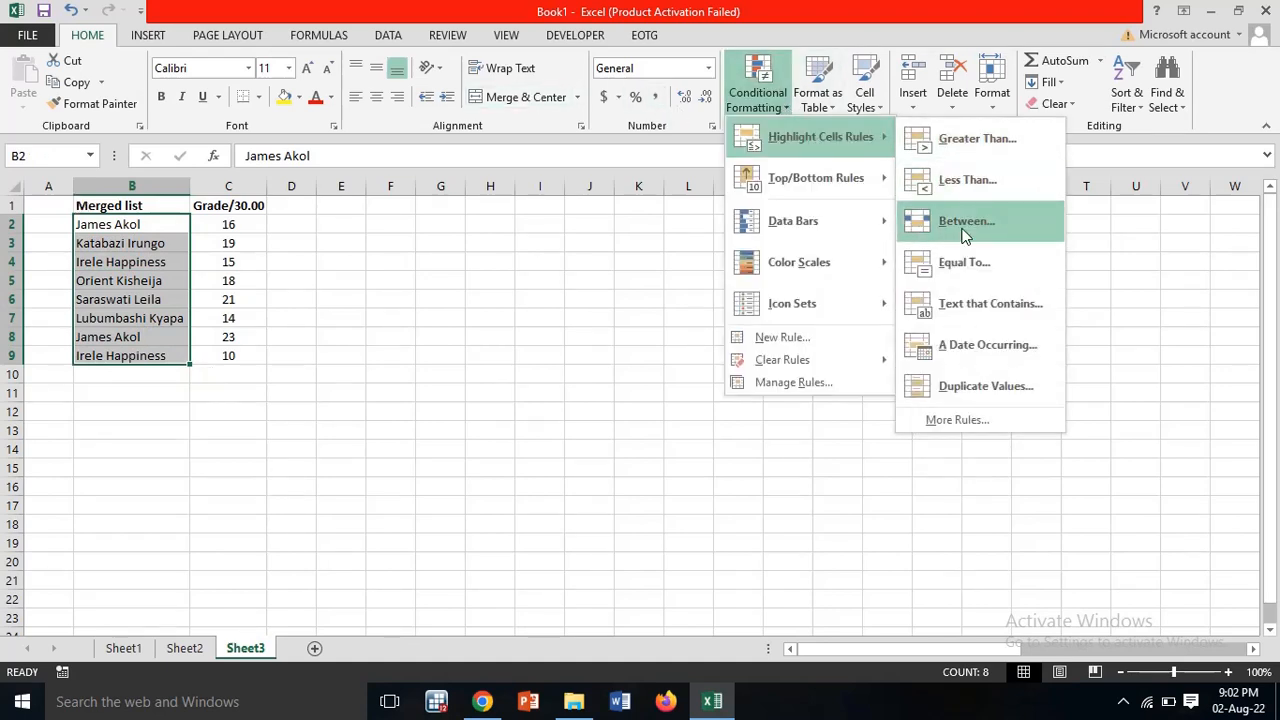
left_click(962, 393)
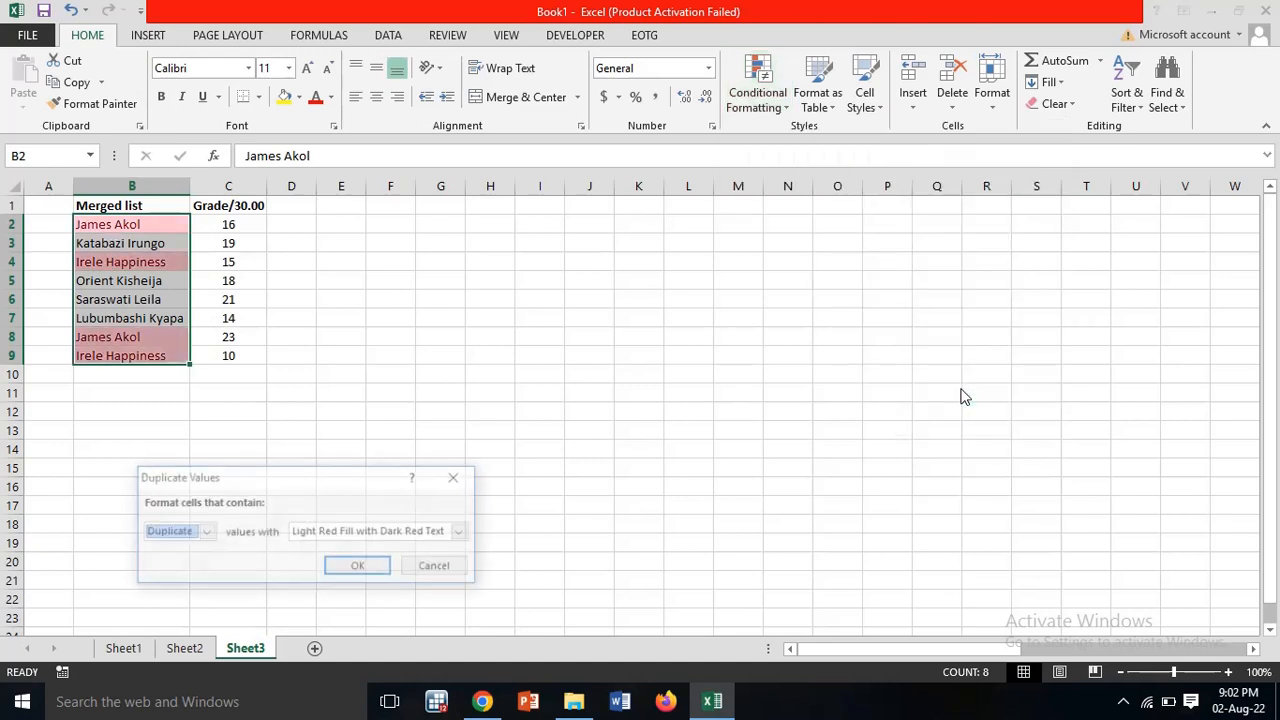
left_click(358, 567)
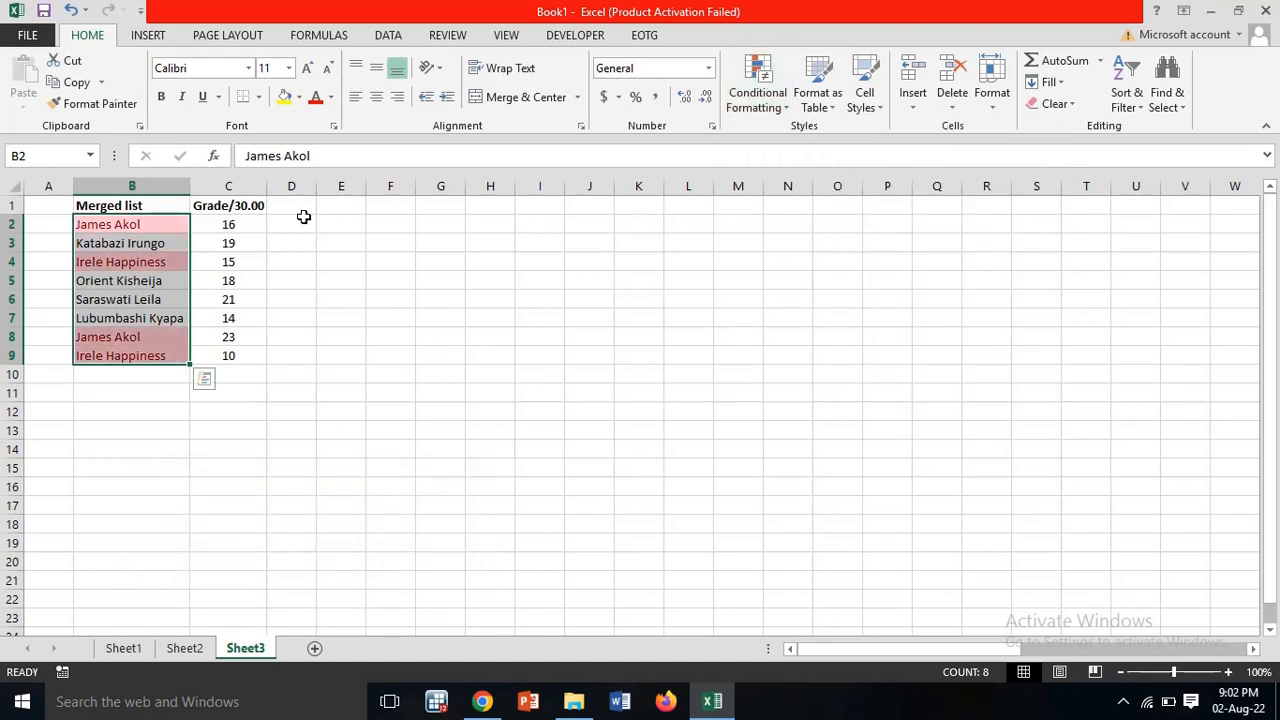
left_click(308, 272)
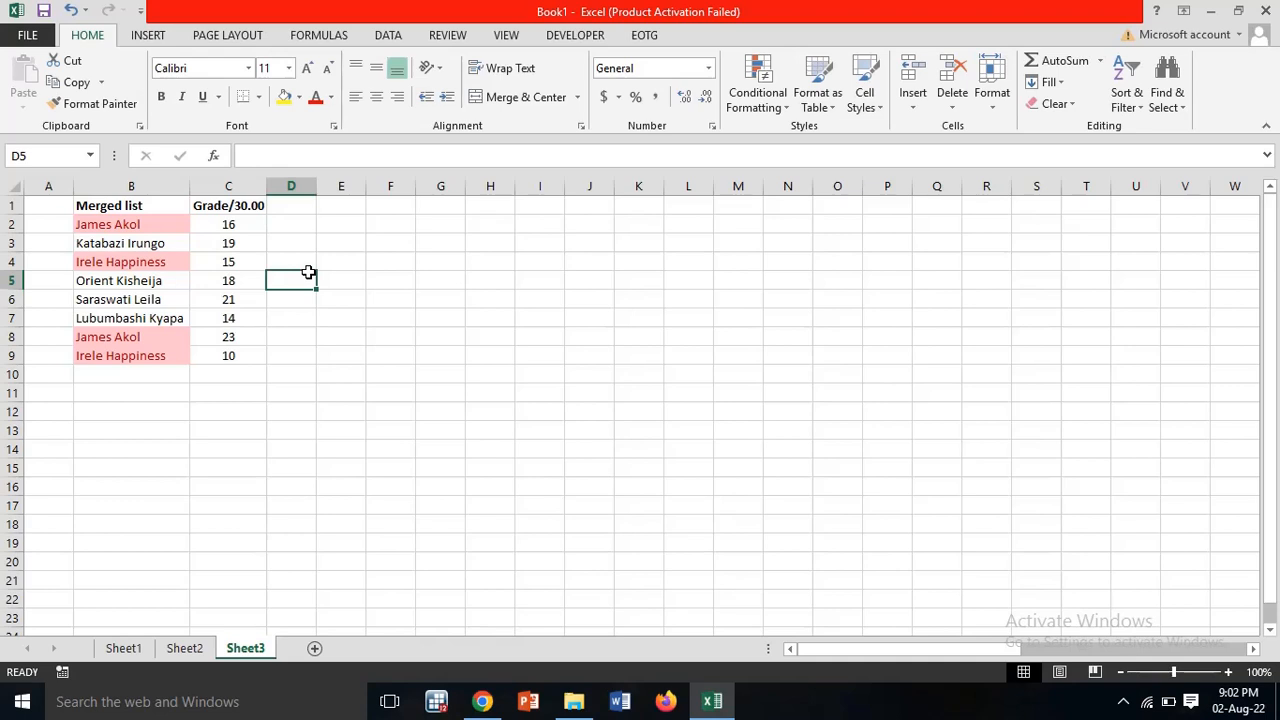
left_click_drag(126, 234, 129, 223)
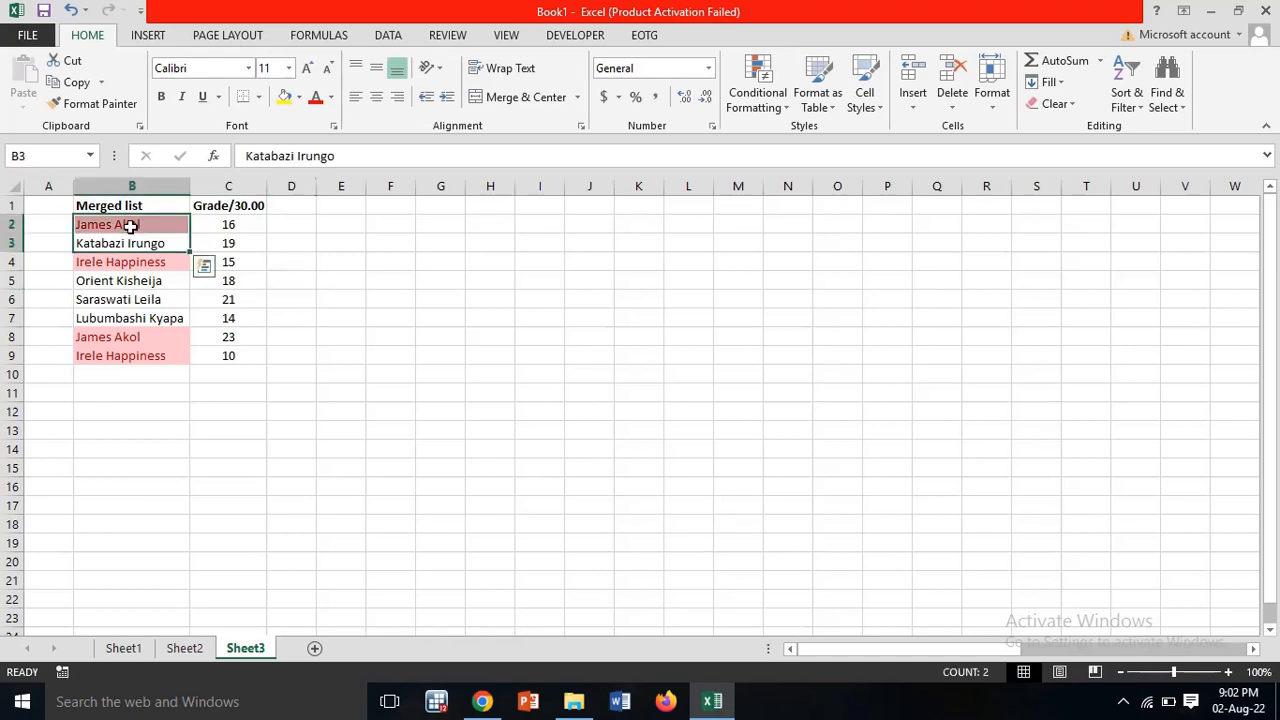
left_click(130, 224)
left_click(121, 337)
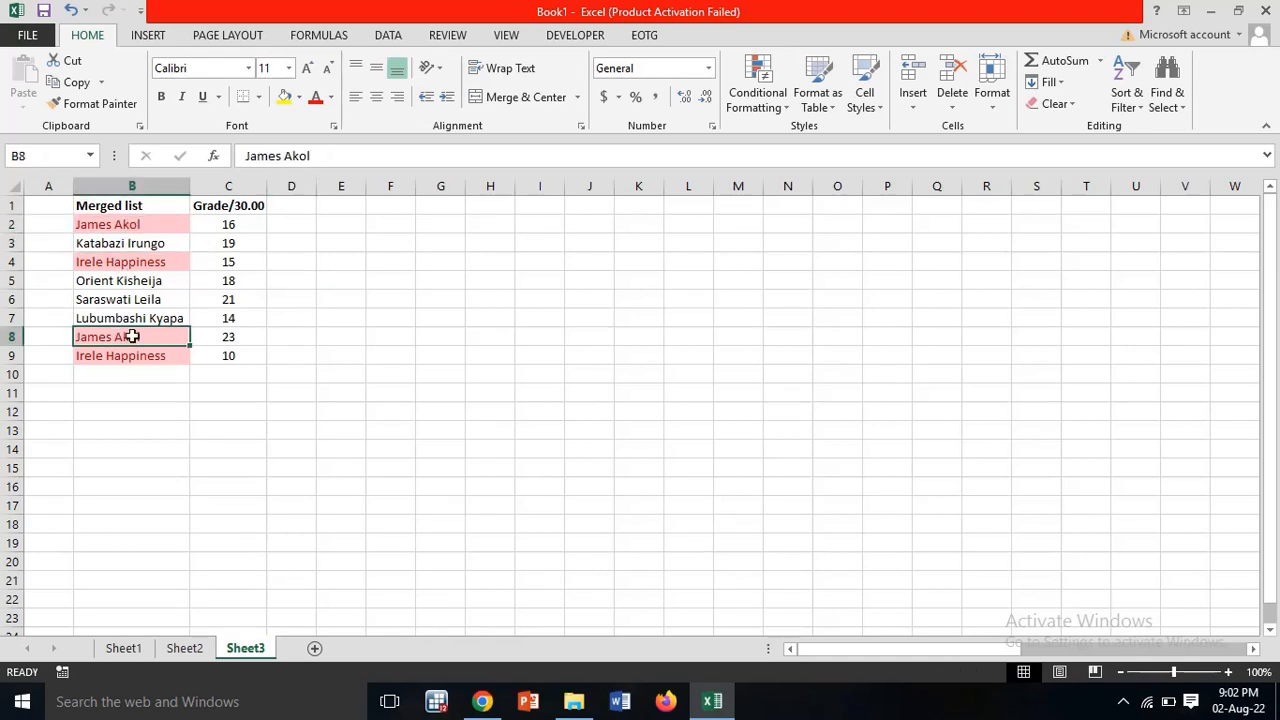
left_click(154, 262)
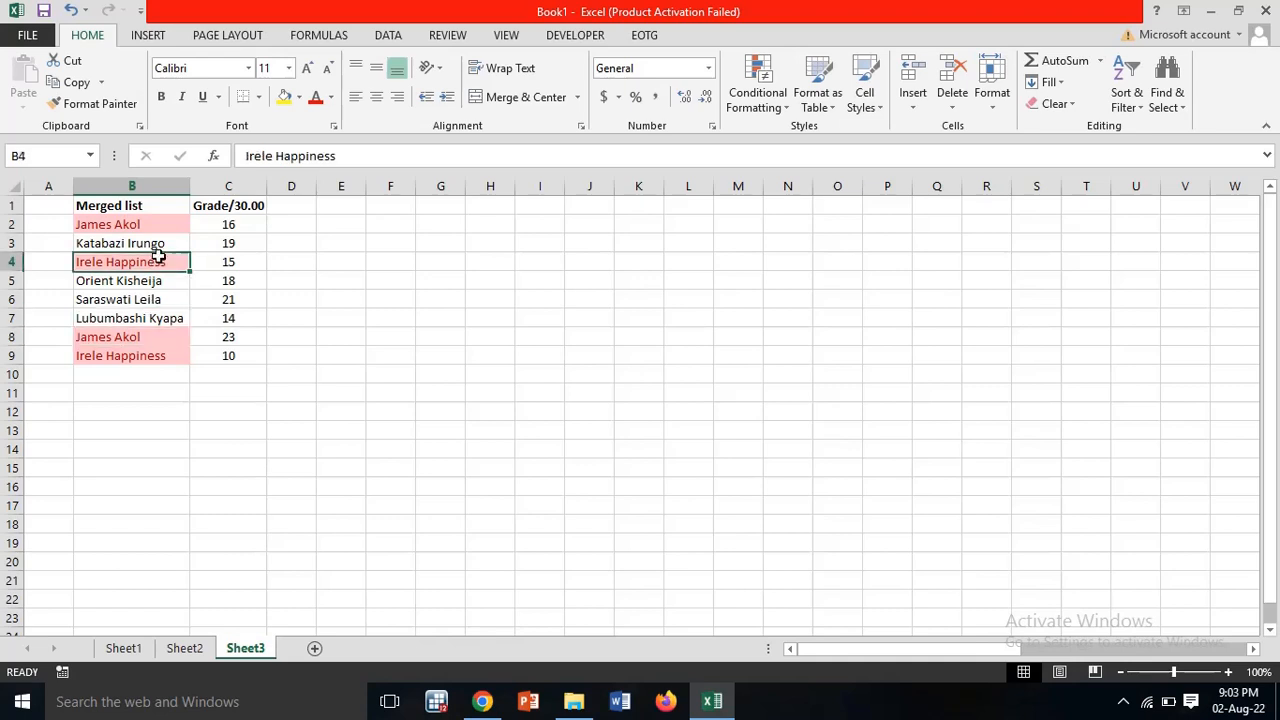
left_click(138, 353)
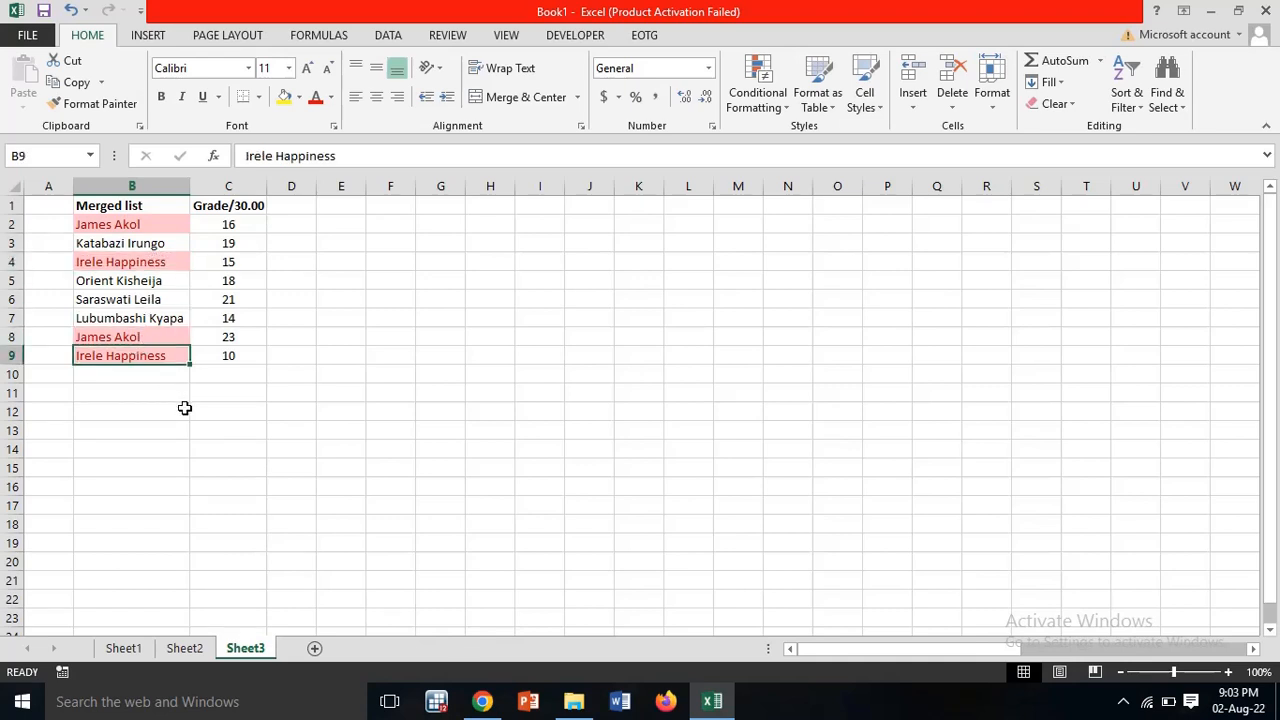
left_click(178, 220)
left_click_drag(178, 220, 216, 222)
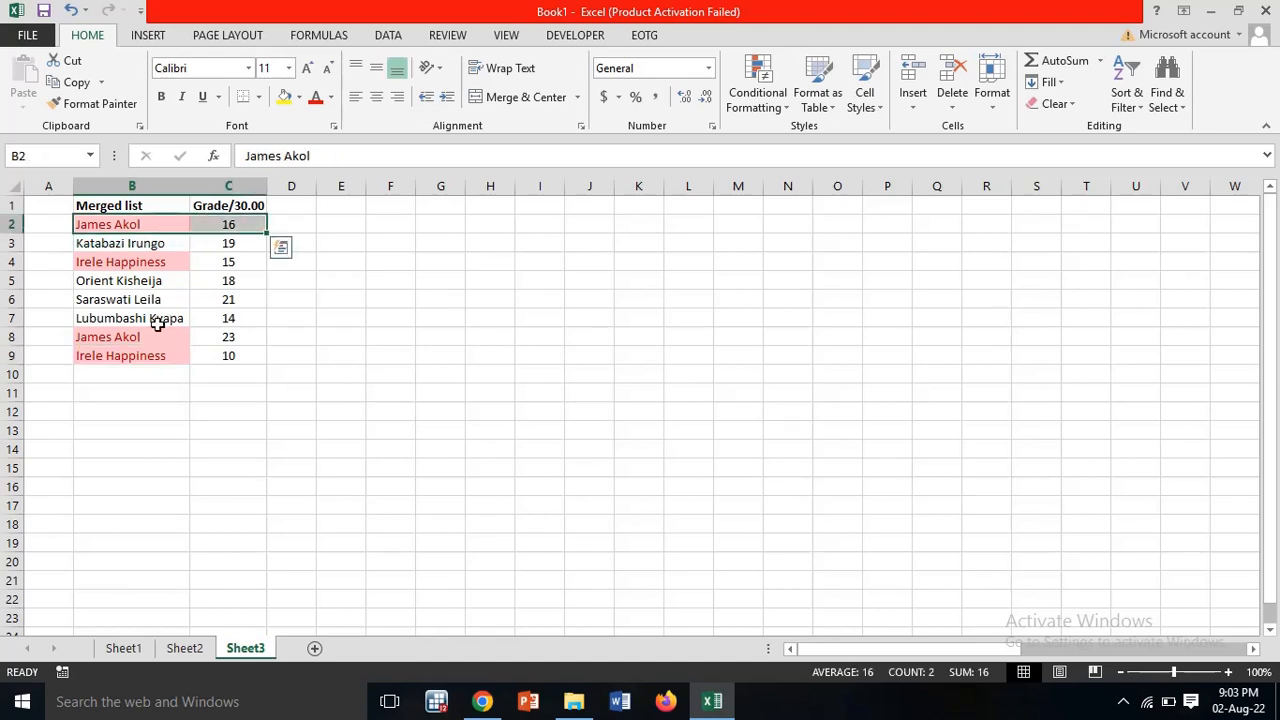
left_click_drag(160, 339, 217, 337)
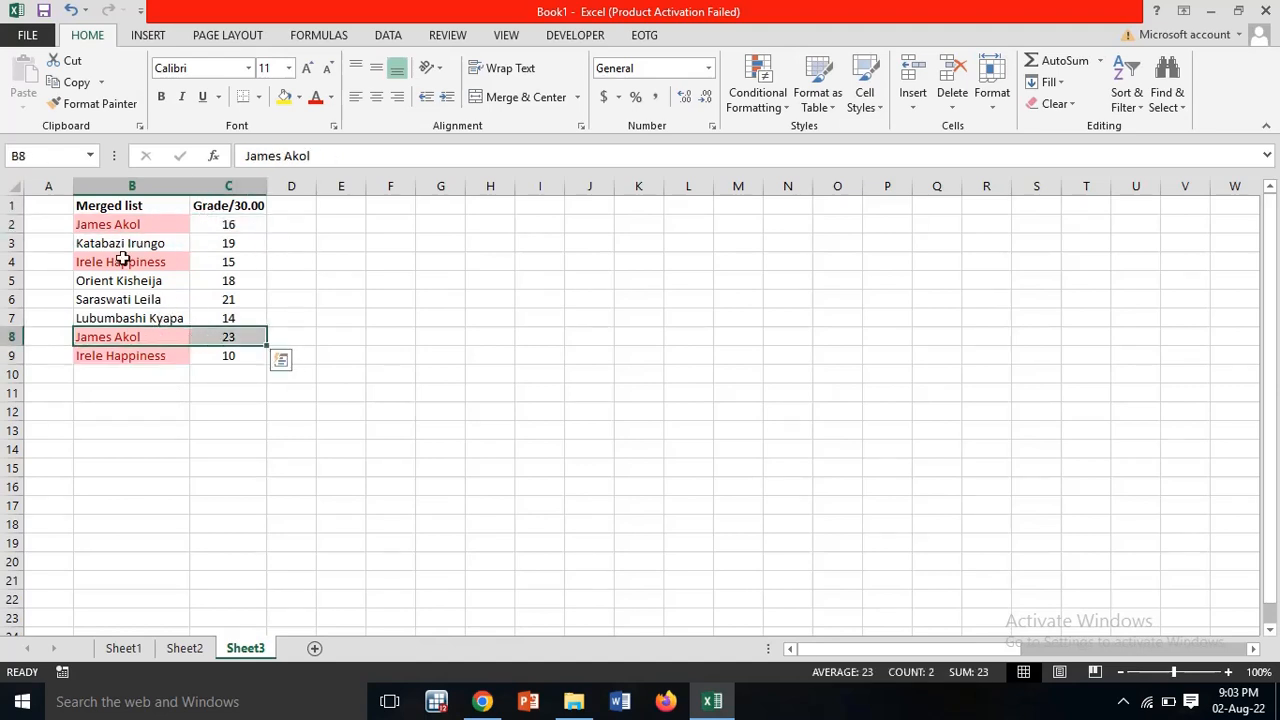
left_click_drag(117, 259, 219, 257)
left_click_drag(113, 357, 219, 356)
left_click(377, 328)
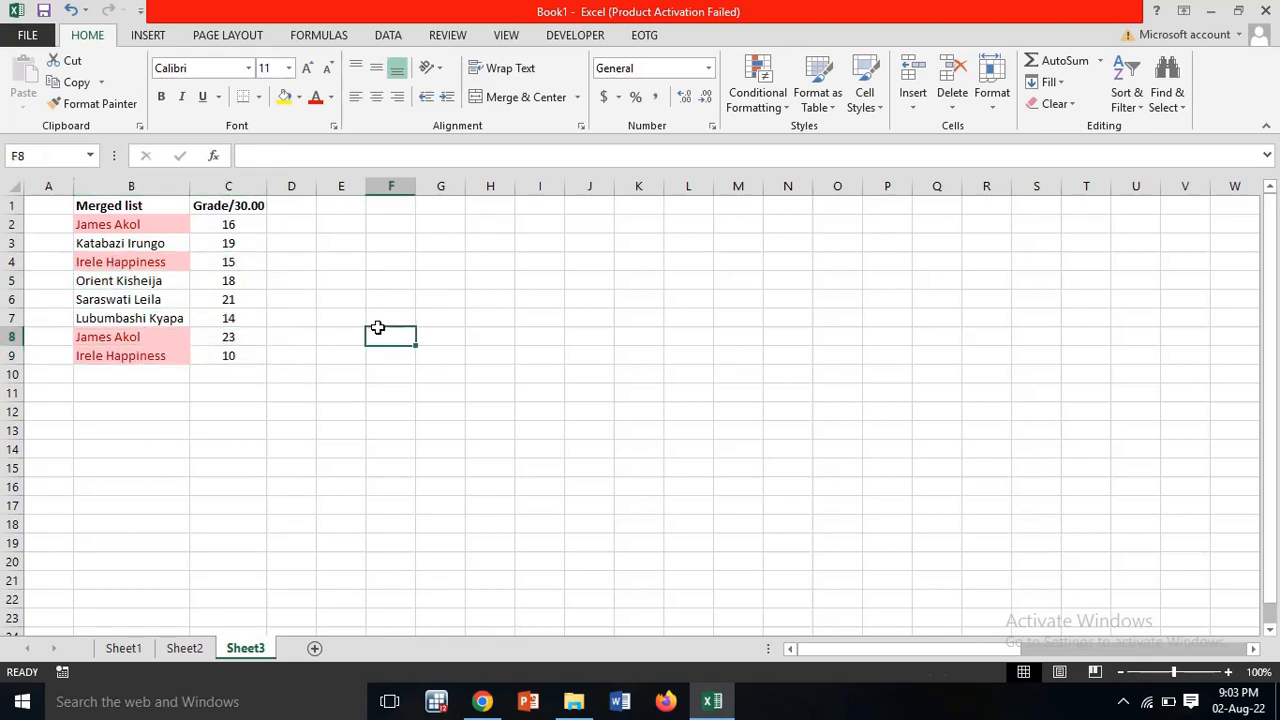
left_click(337, 207)
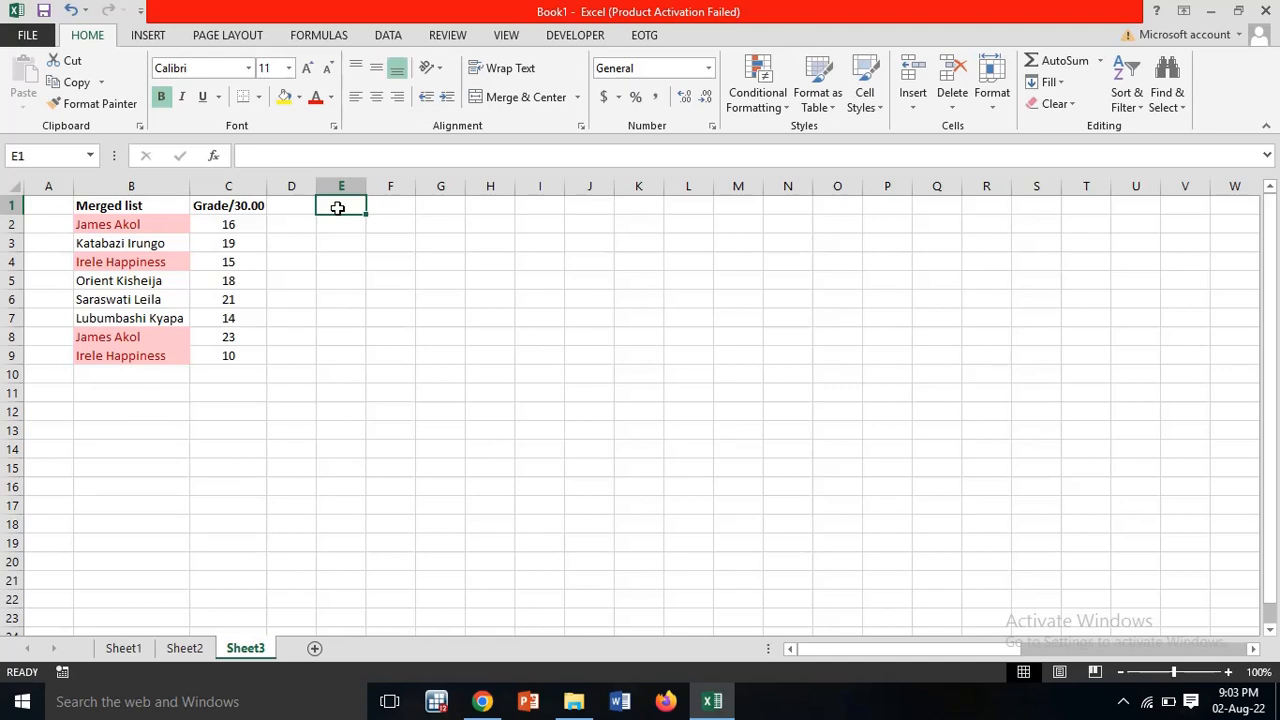
Step: Enter the headings 'Name' in E1 and 'Marks' in F1
type("Namw")
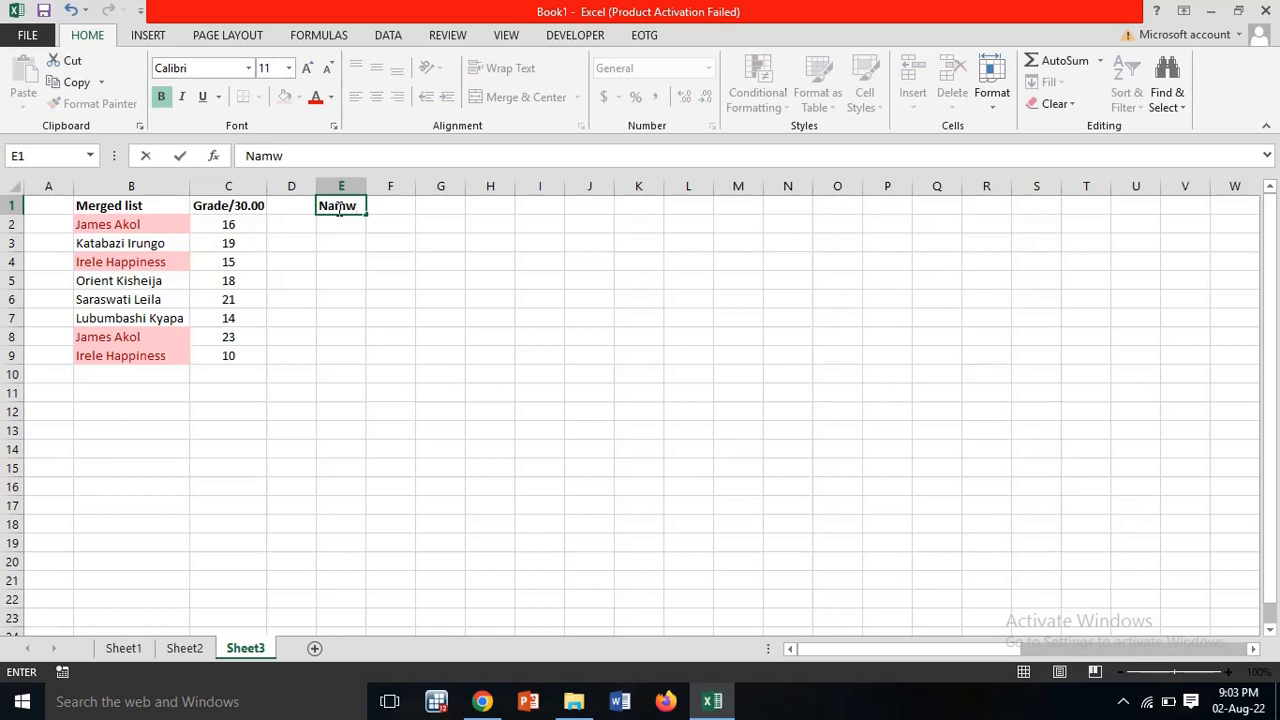
key("BackSpace")
type("e")
key("Tab")
type("Marks")
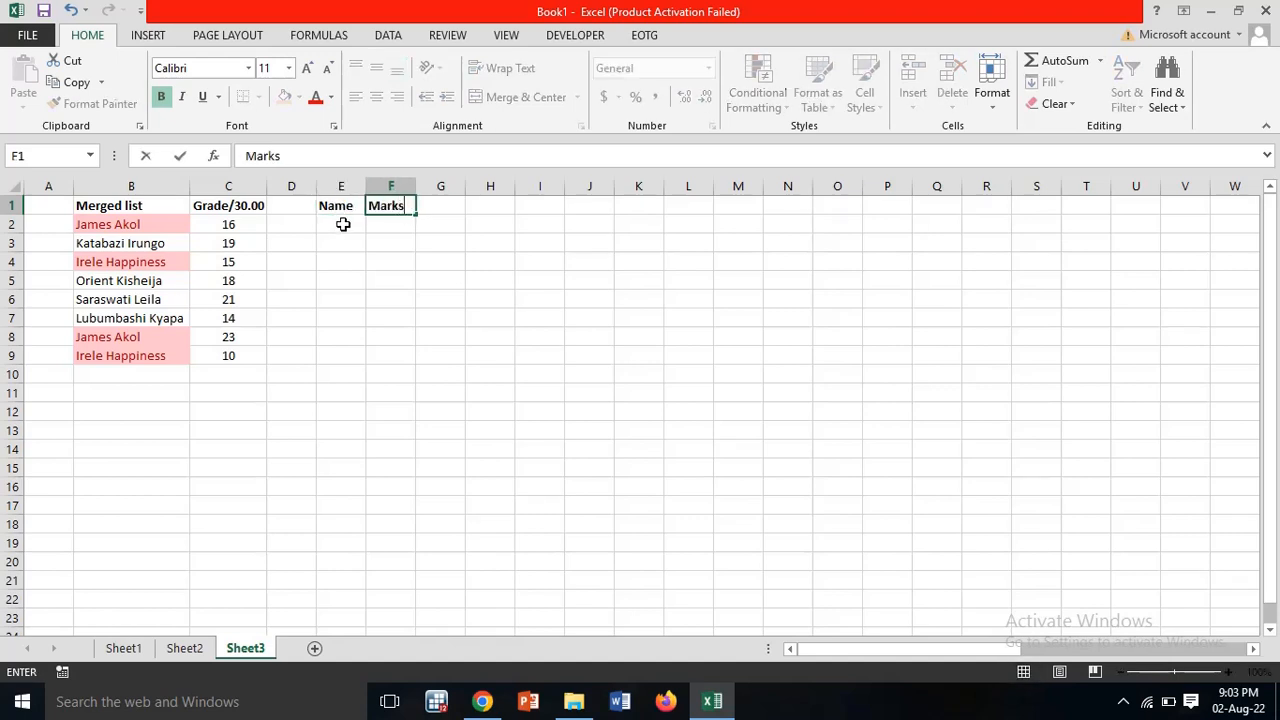
left_click(342, 224)
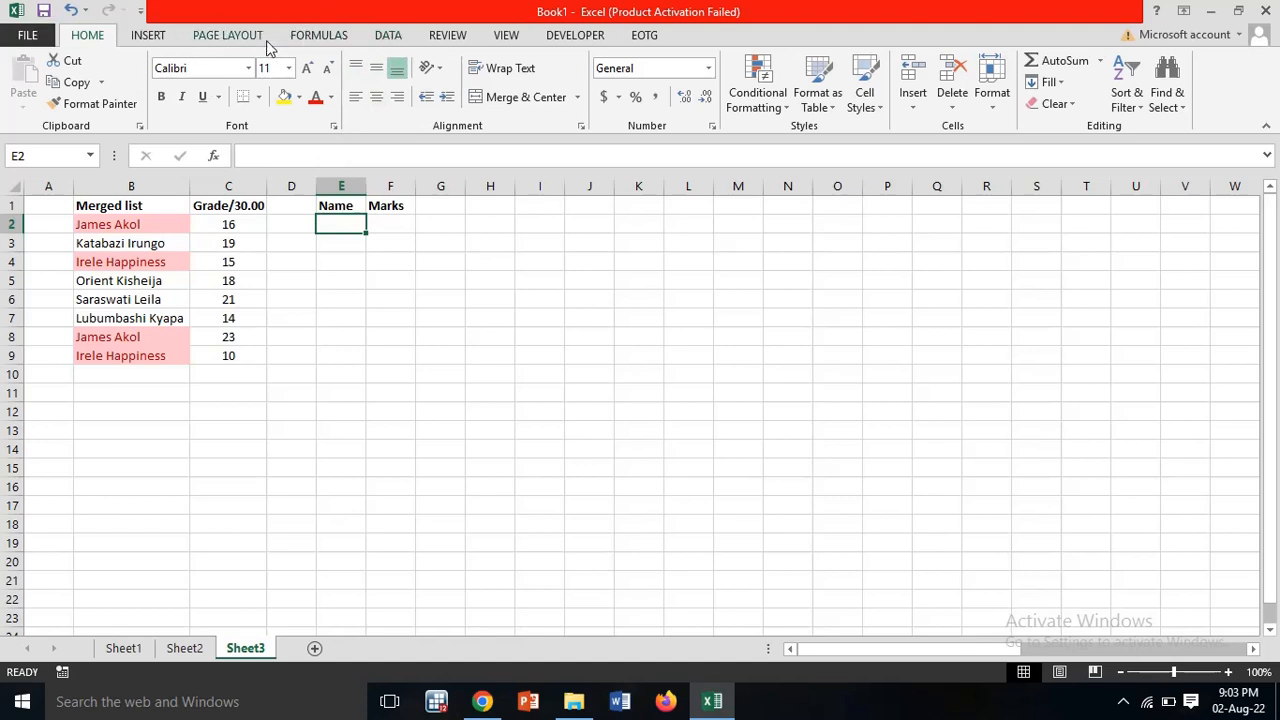
Step: Consolidate $B$2:$C$9 into E2 using the Max function with left-column labels
left_click(389, 36)
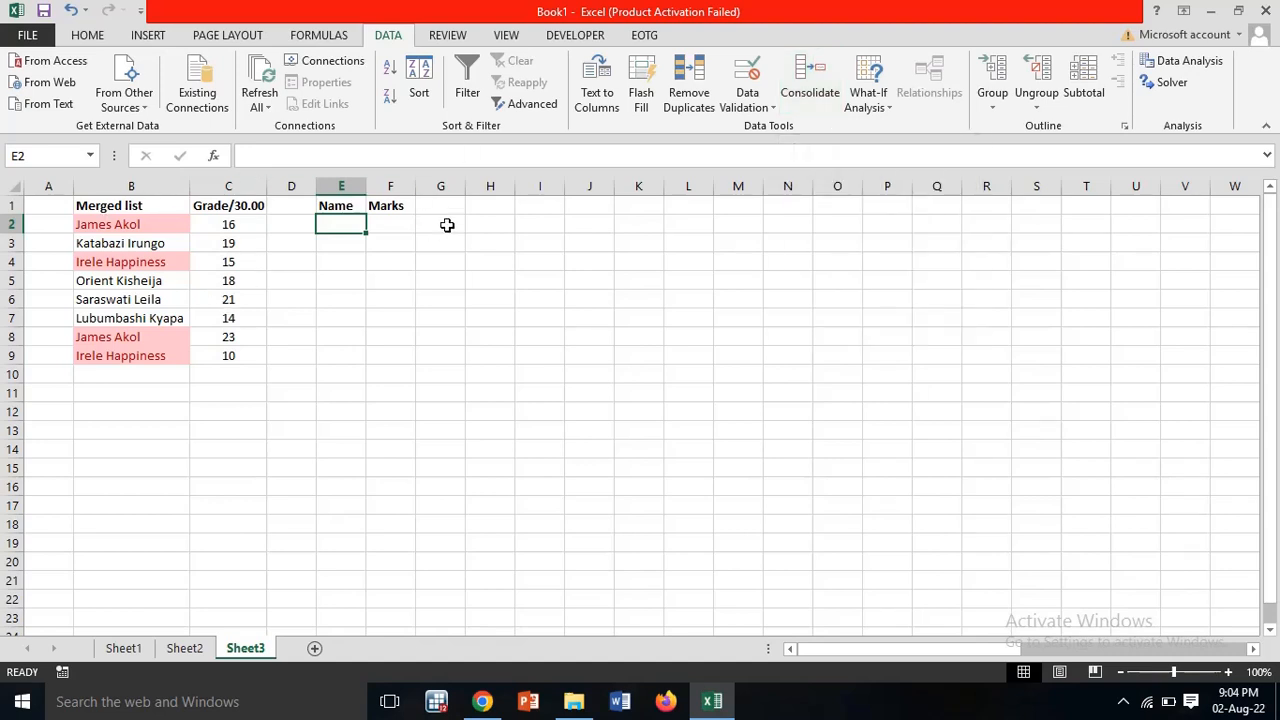
left_click(811, 97)
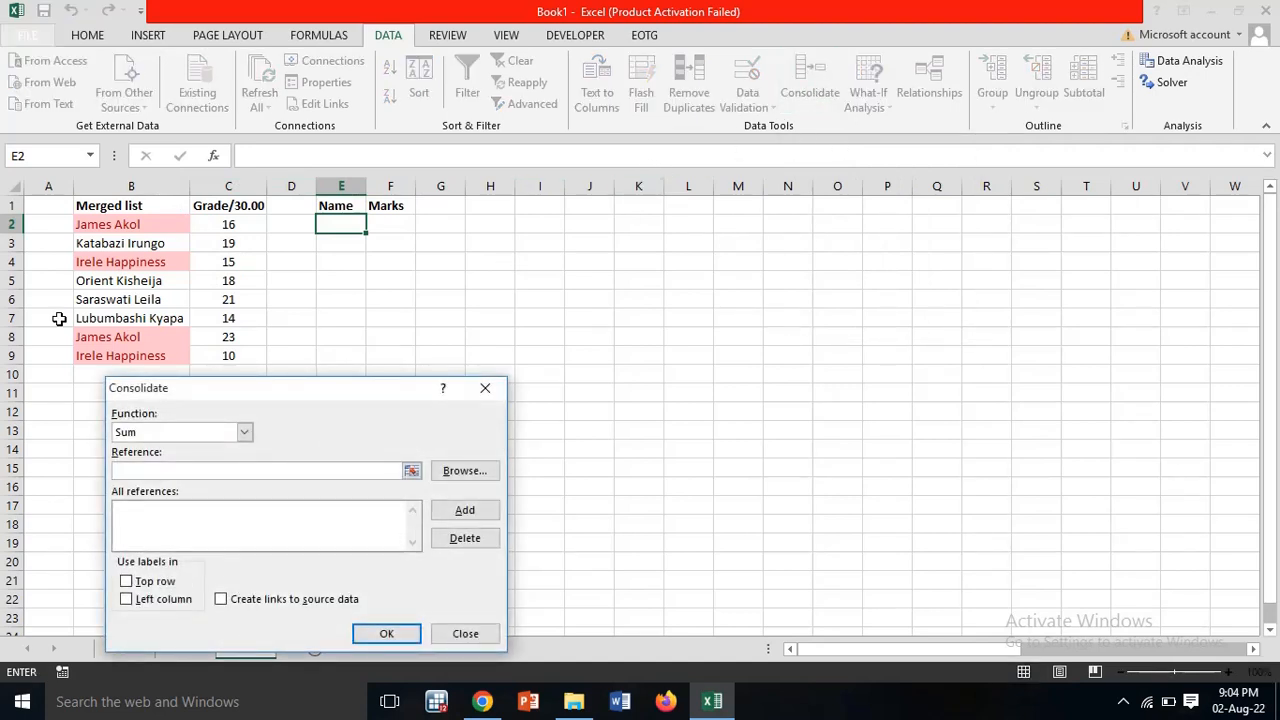
left_click_drag(311, 389, 667, 211)
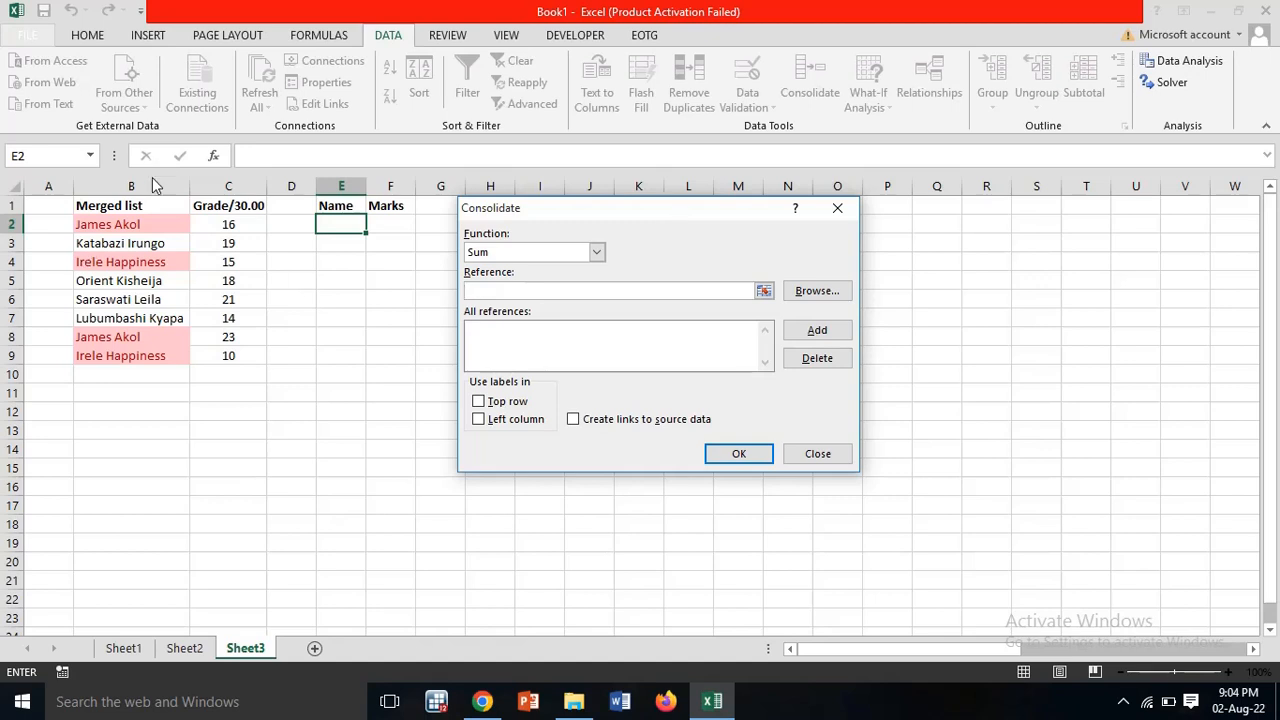
left_click(128, 222)
left_click_drag(128, 222, 231, 356)
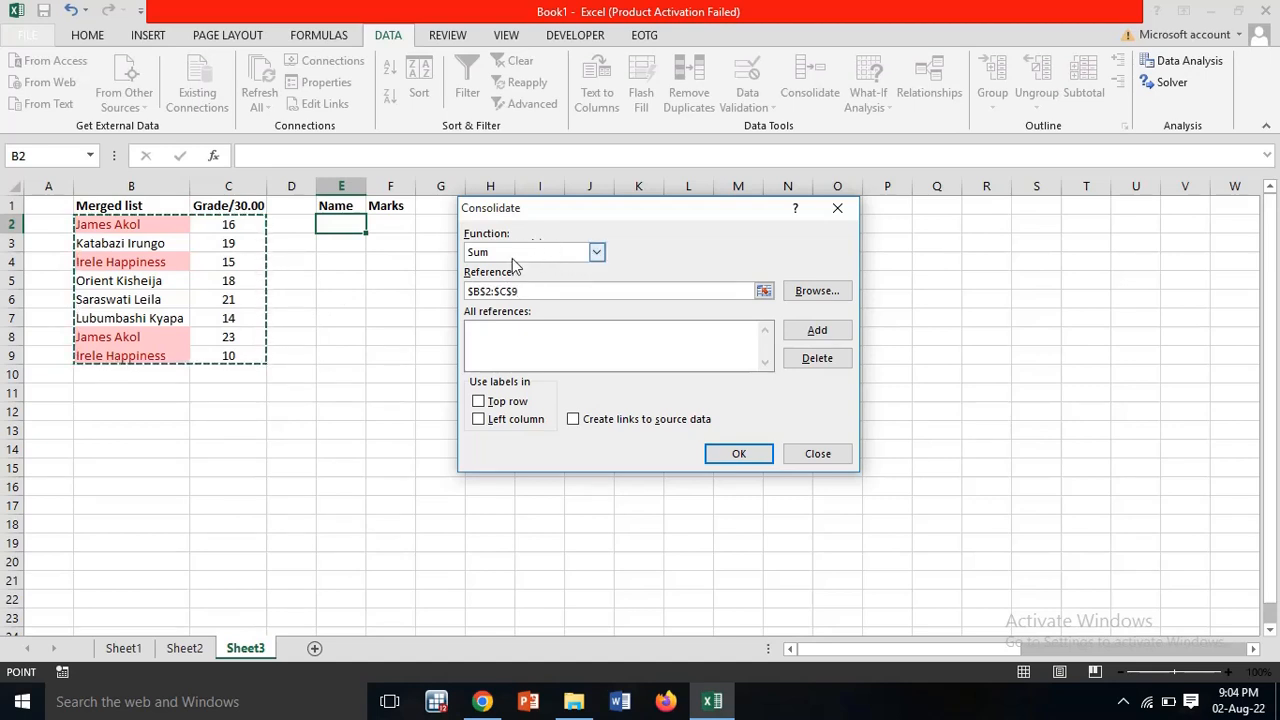
left_click(598, 254)
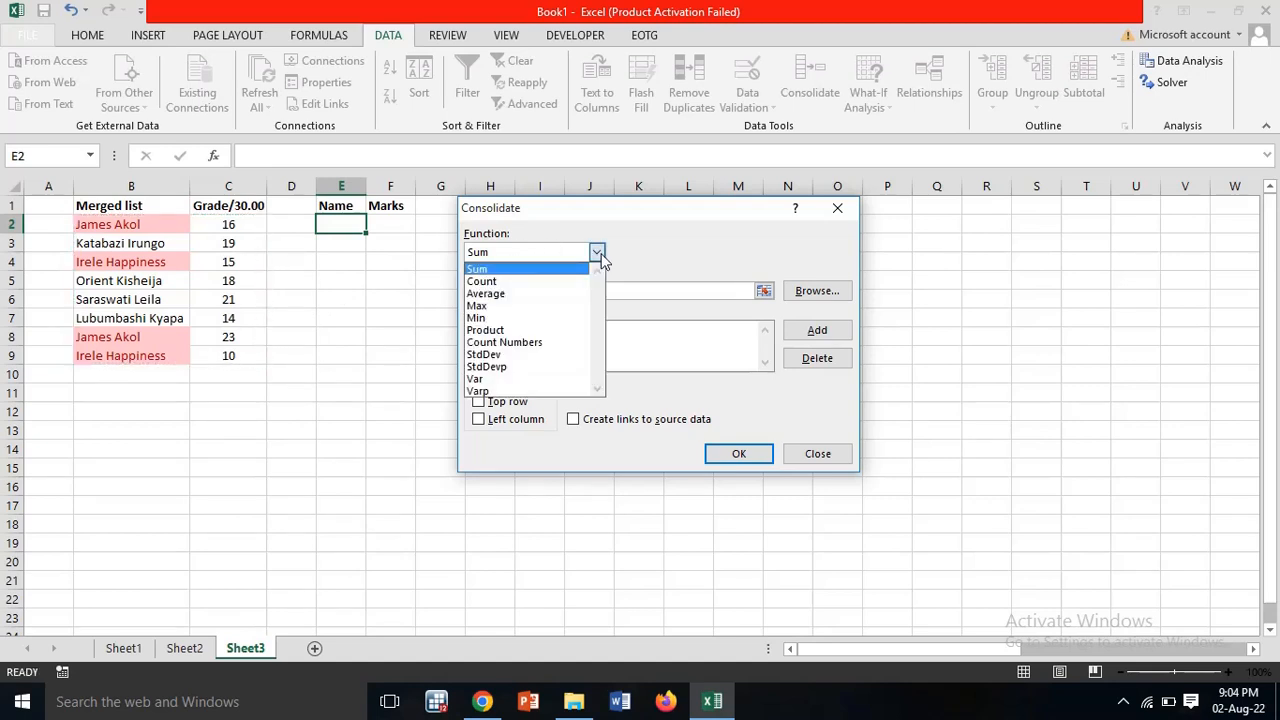
left_click(497, 306)
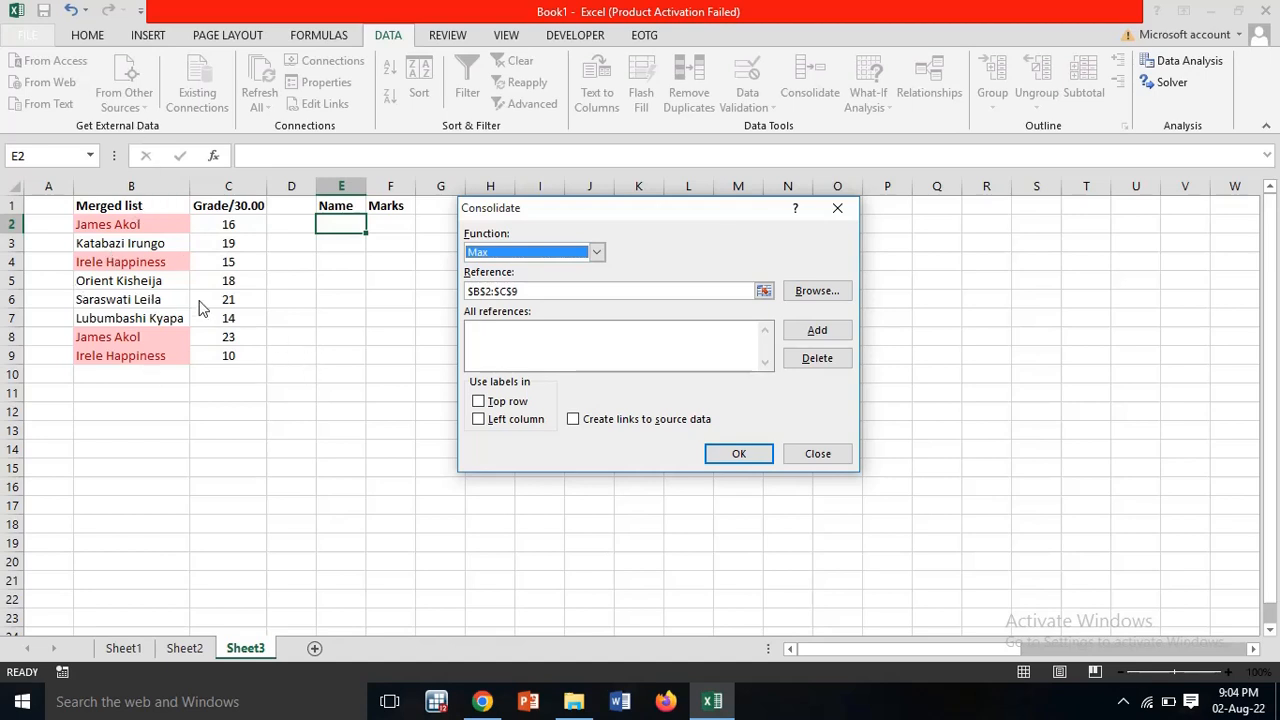
left_click(479, 419)
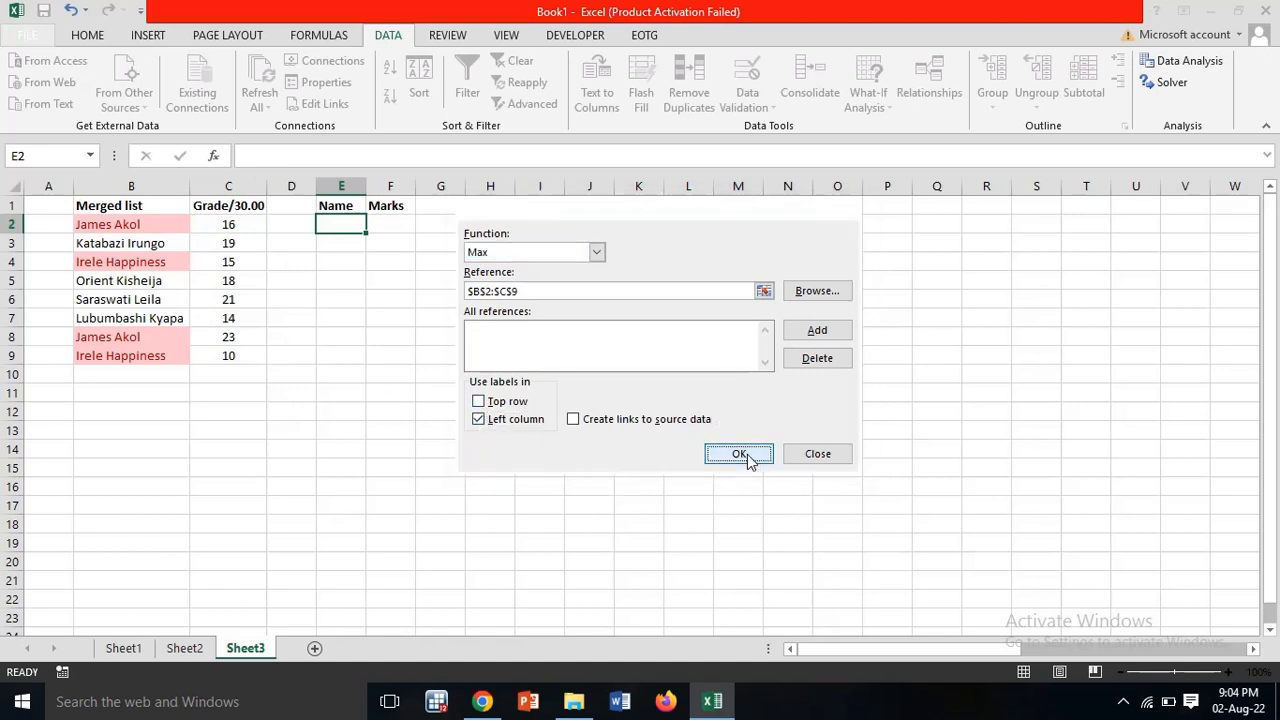
left_click(742, 455)
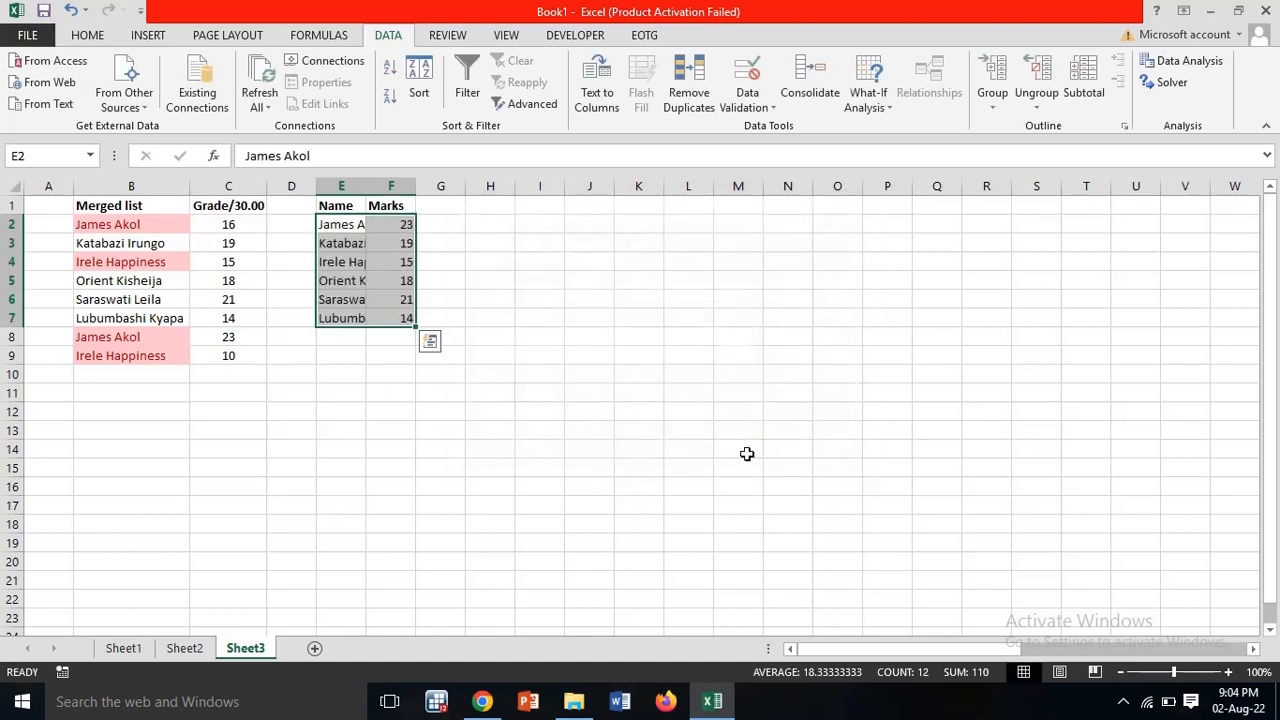
double_click(366, 188)
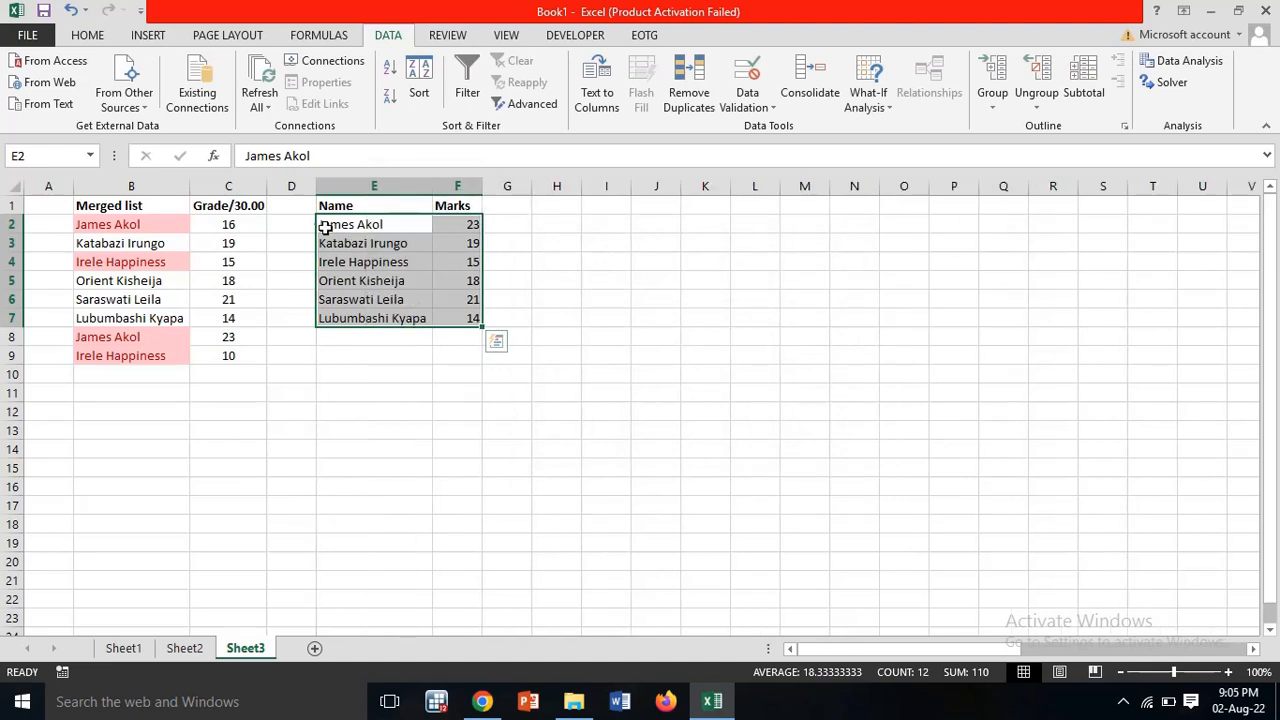
left_click(345, 224)
left_click_drag(370, 224, 474, 229)
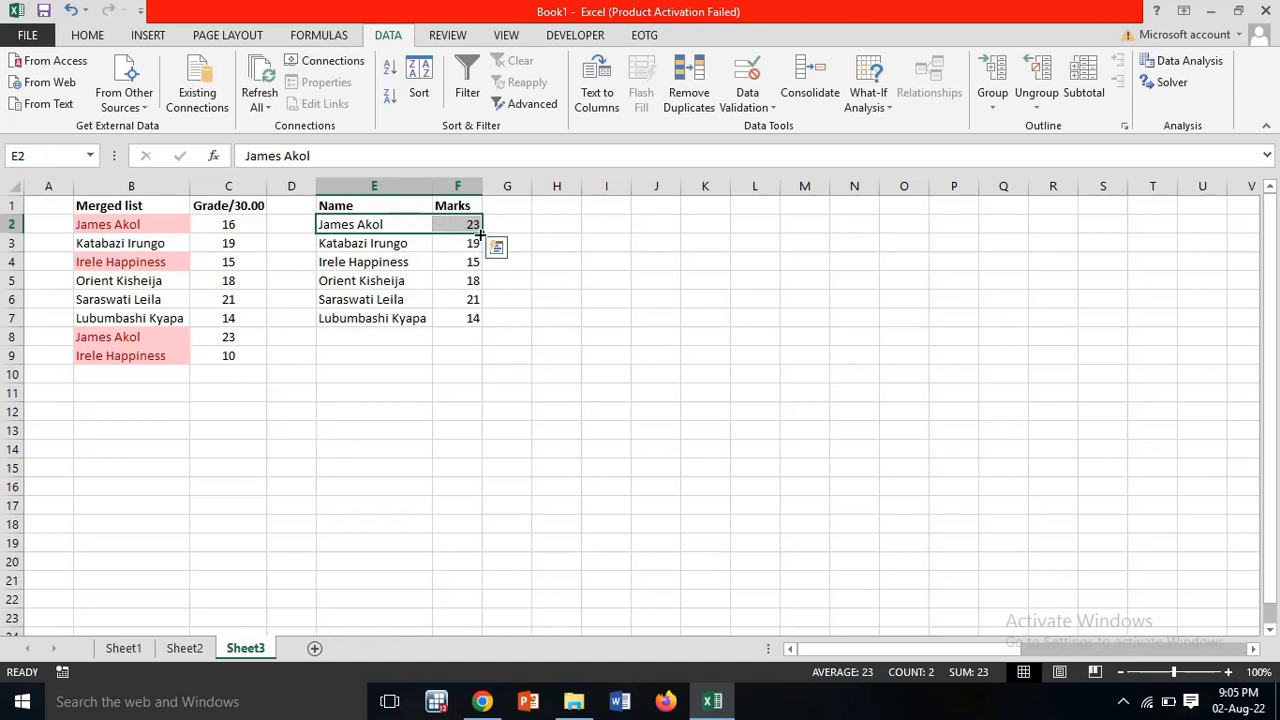
left_click(236, 226)
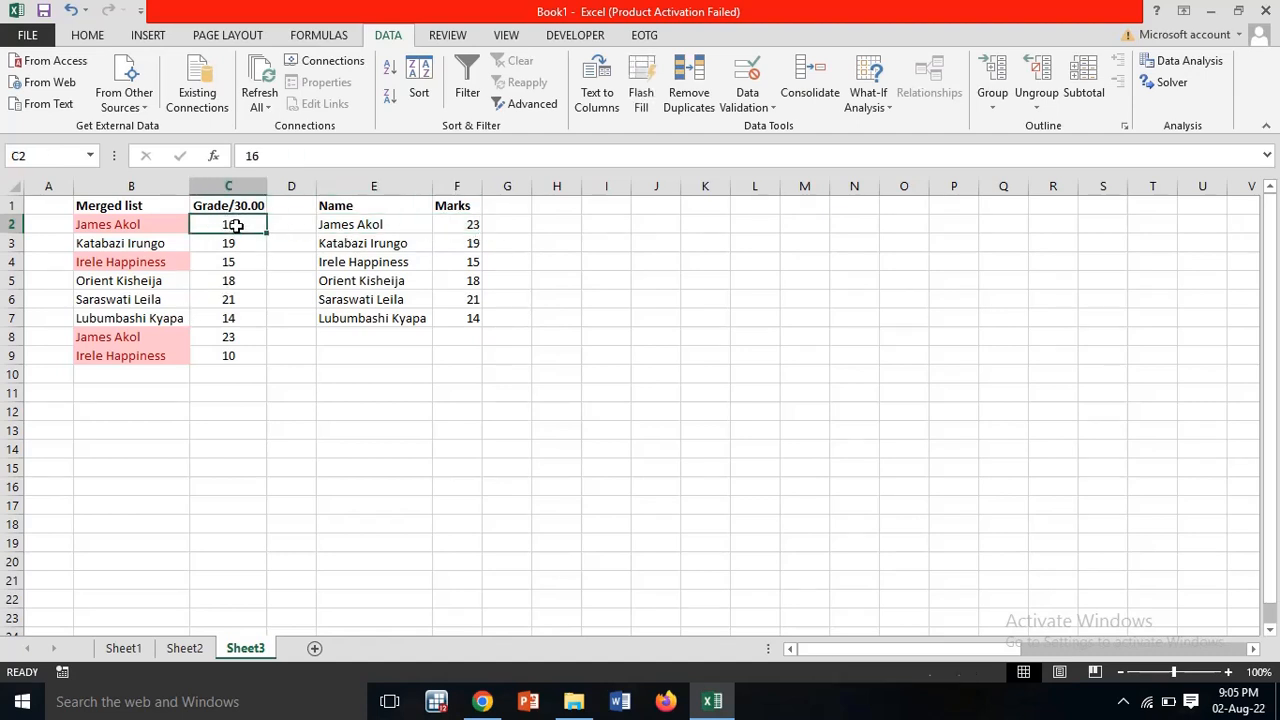
left_click(225, 334)
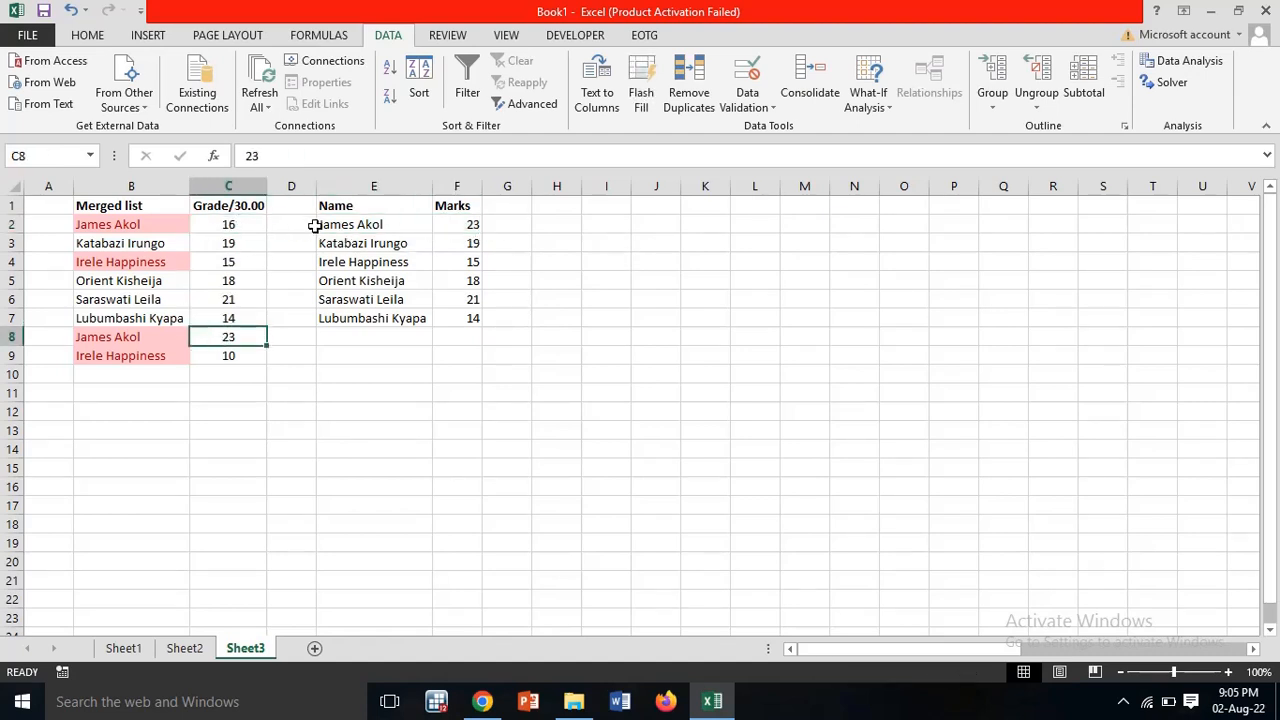
left_click_drag(357, 266, 476, 262)
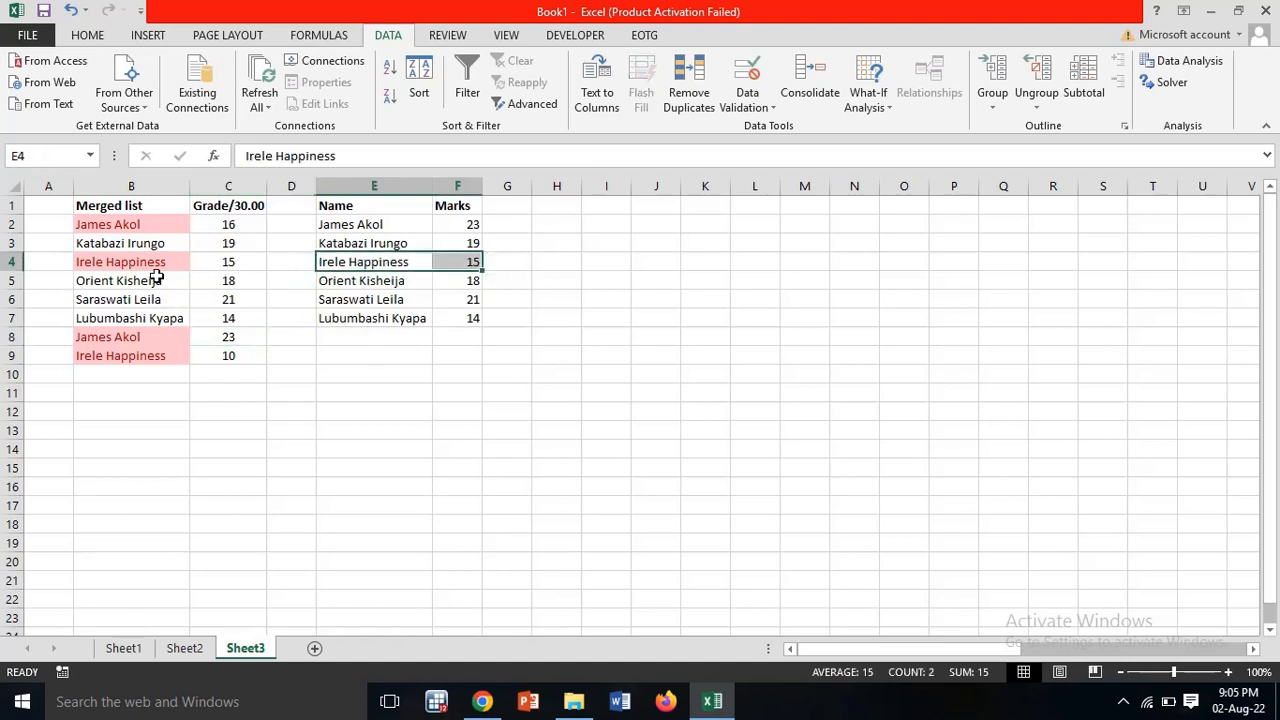
left_click_drag(155, 264, 215, 264)
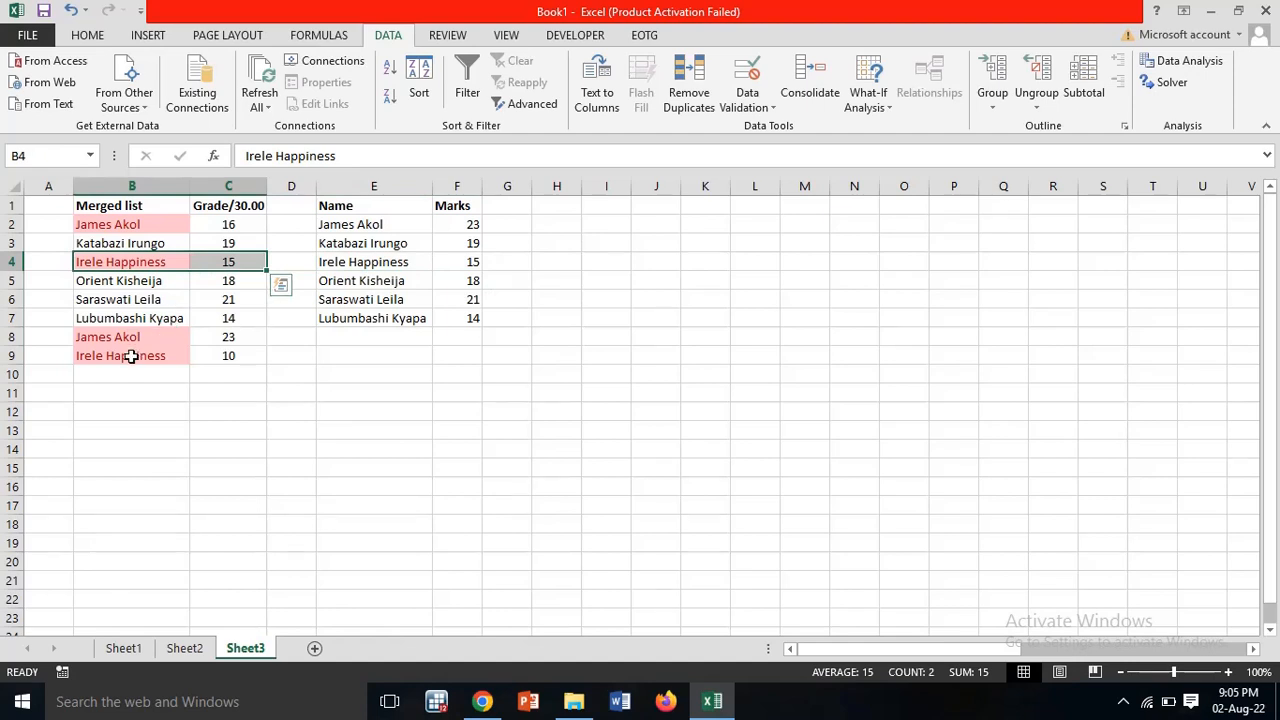
left_click_drag(126, 354, 216, 350)
left_click(302, 408)
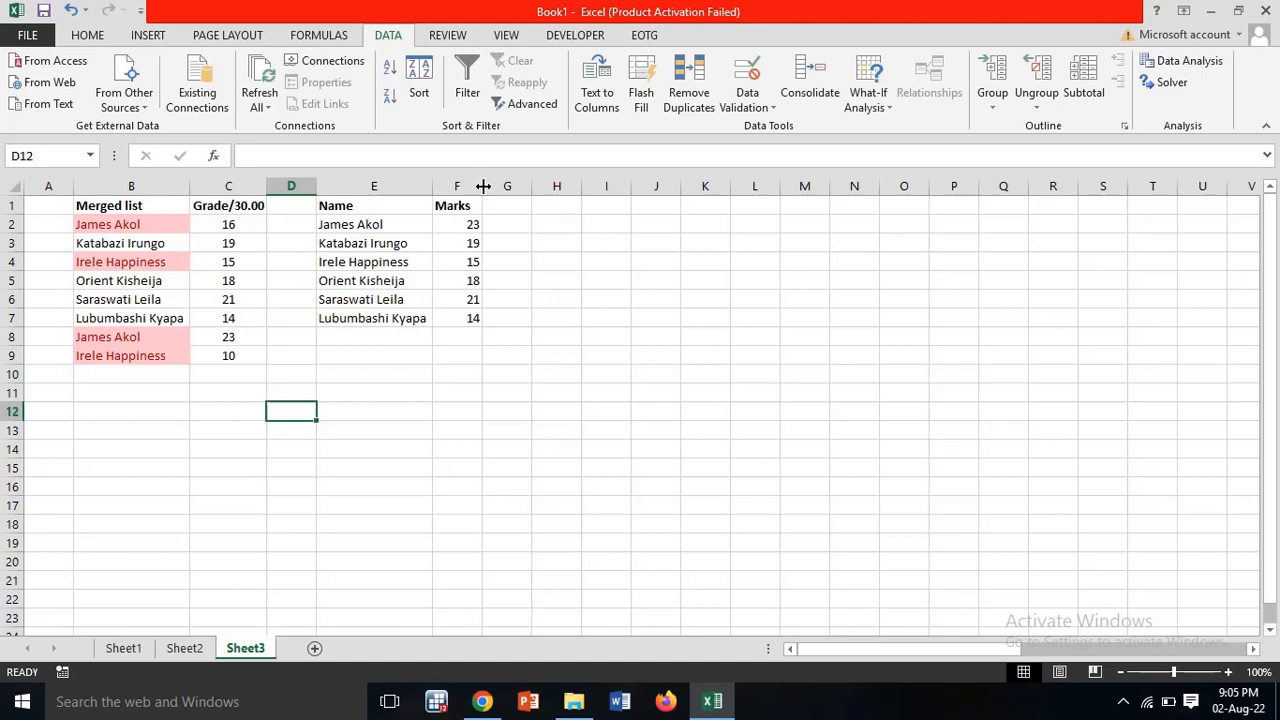
left_click(465, 207)
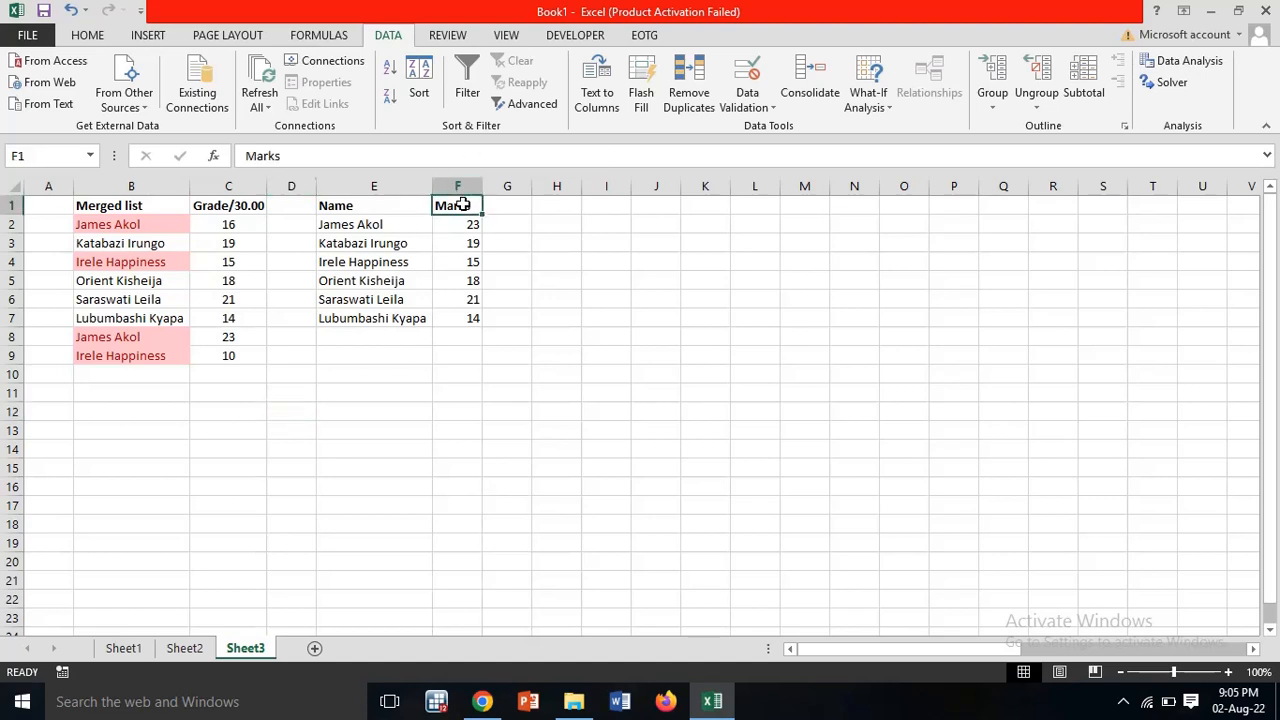
Step: Return to the Home ribbon and select the finished Name/Marks table from E1 to F7
left_click(88, 35)
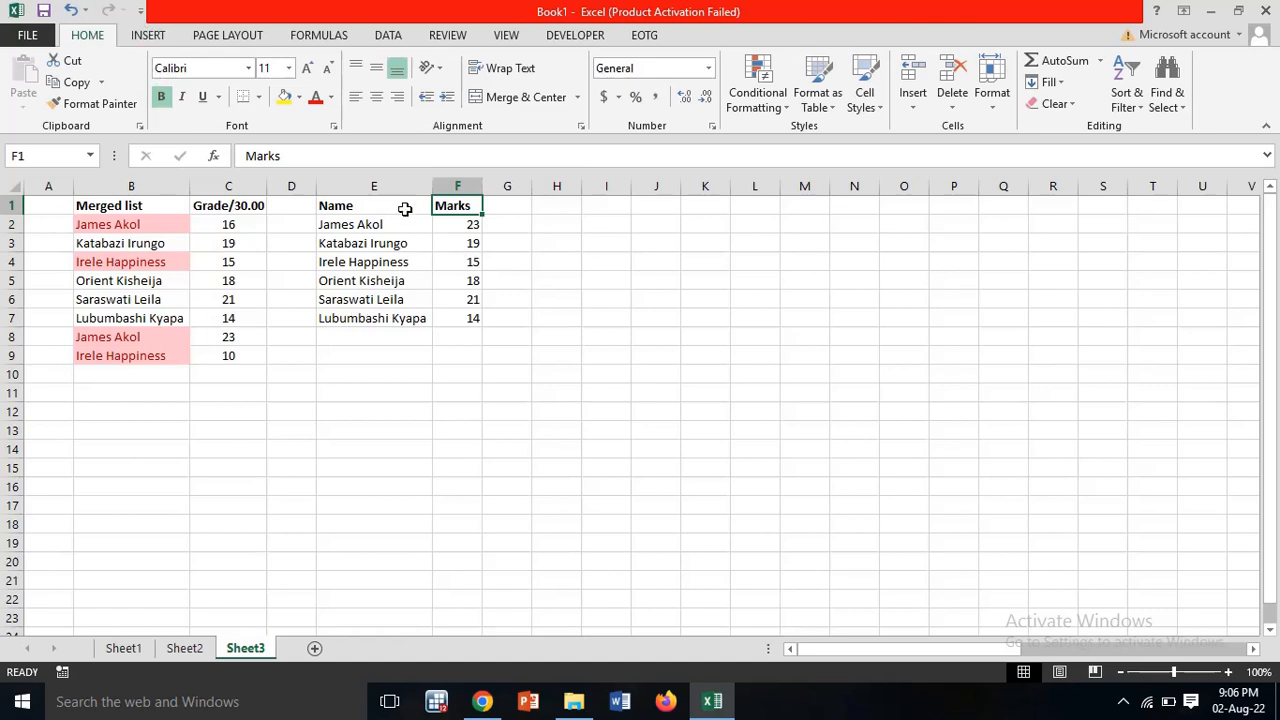
left_click_drag(374, 203, 463, 317)
left_click(463, 317)
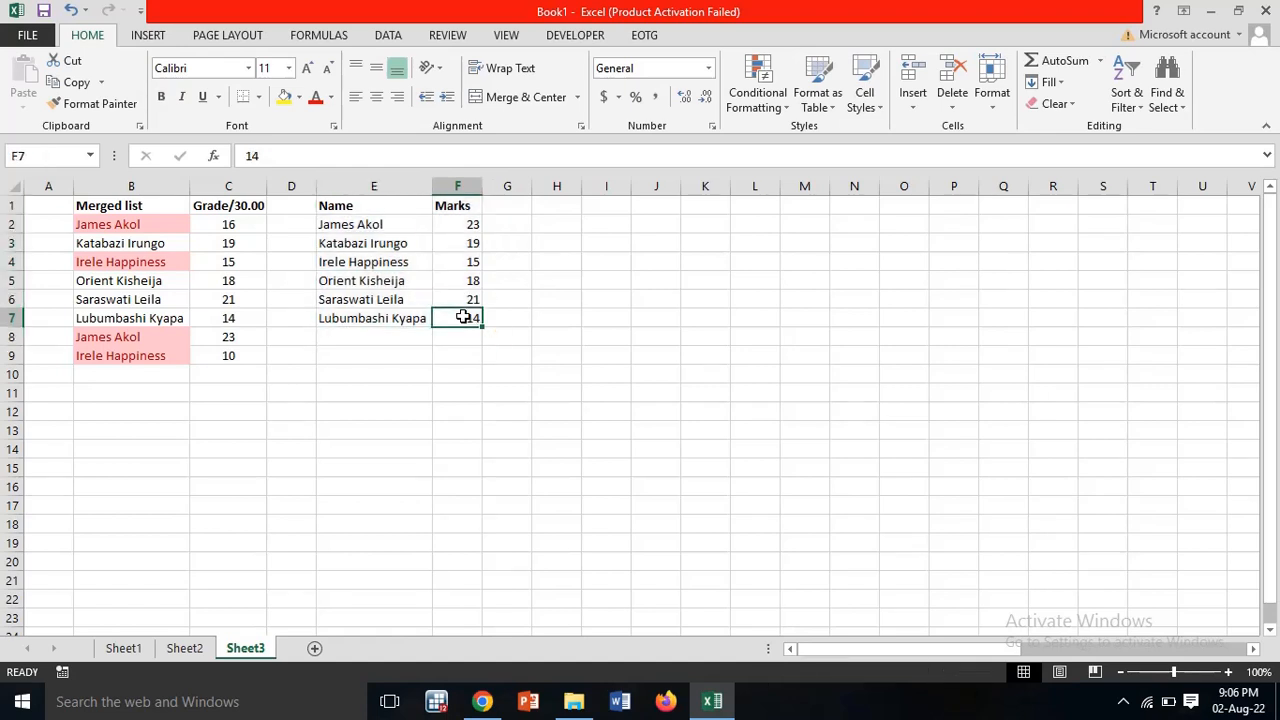
left_click_drag(346, 203, 469, 316)
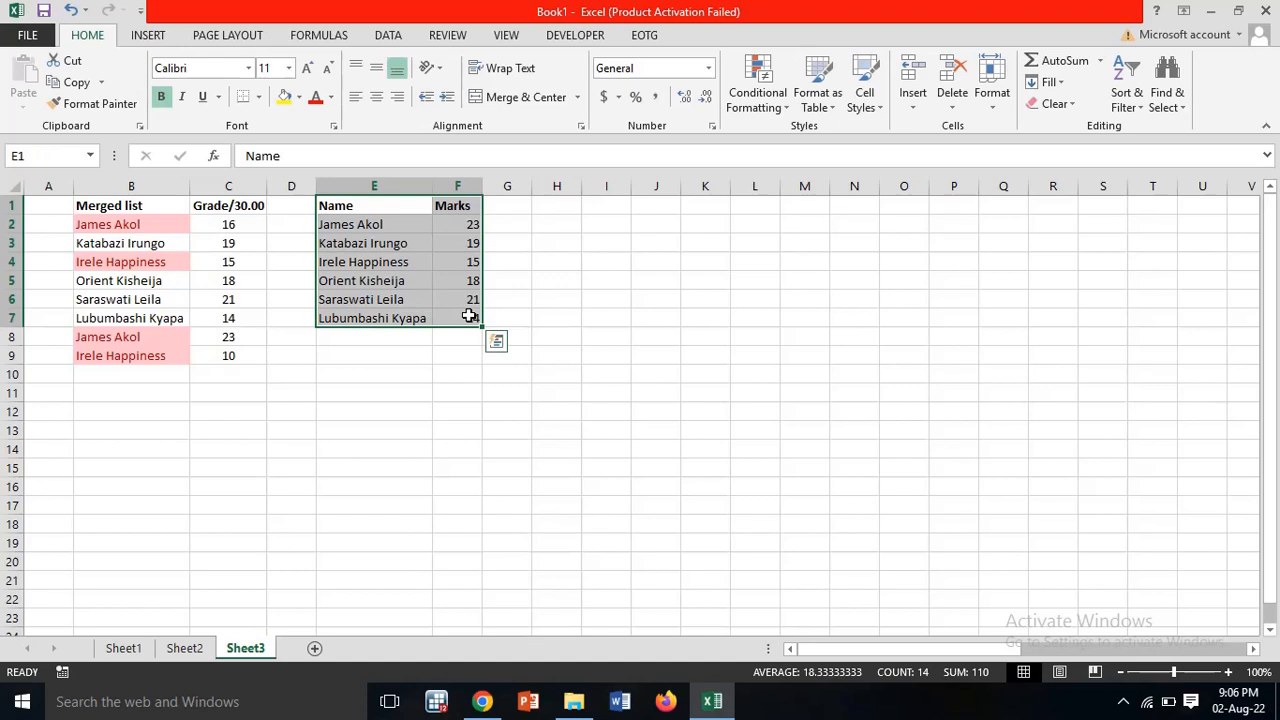